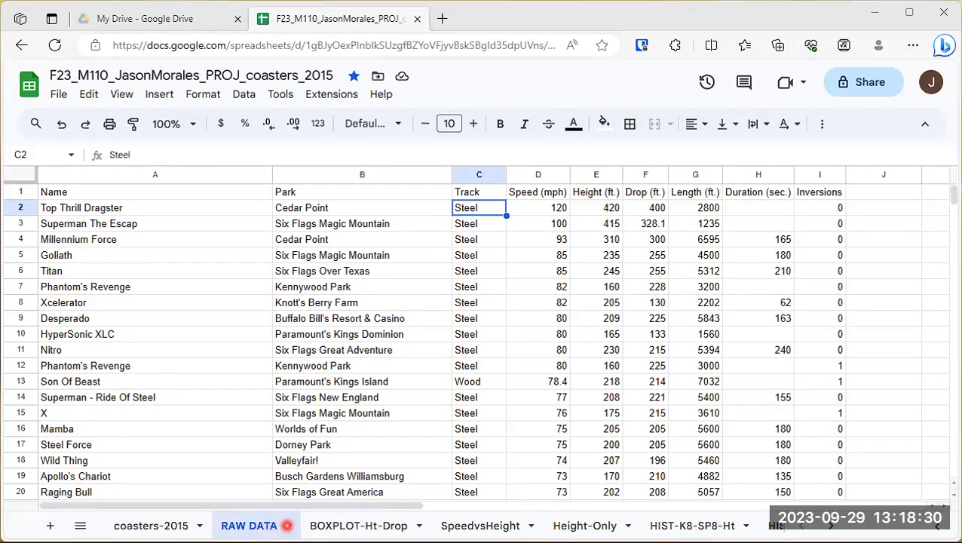
Duplicate the RAW DATA sheet and rename the copy Meas.Of.Ctr-Sprd
click(288, 526)
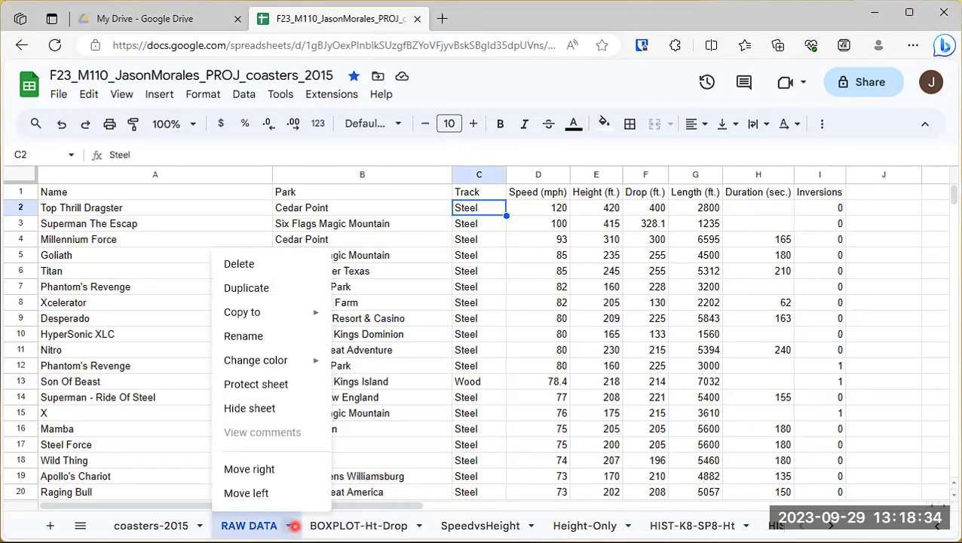
click(270, 290)
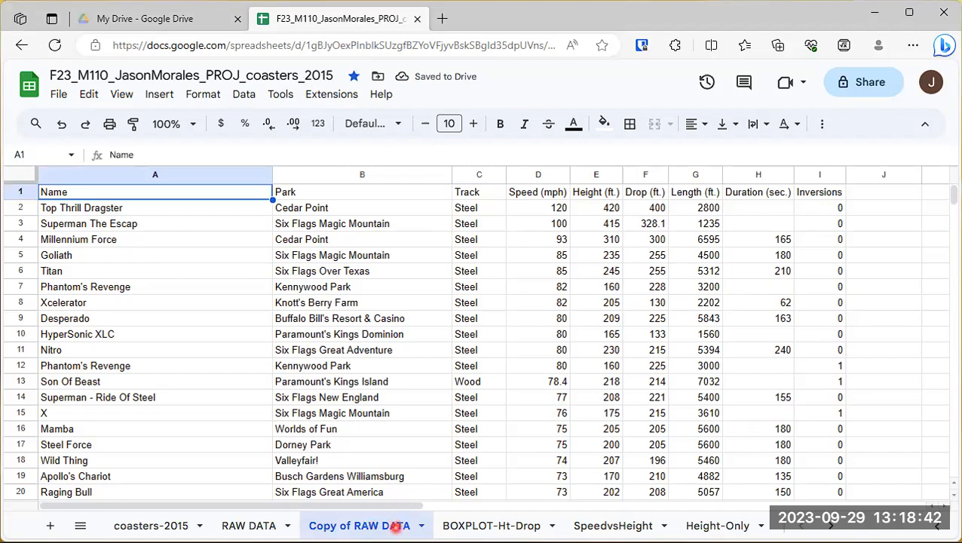
double_click(395, 528)
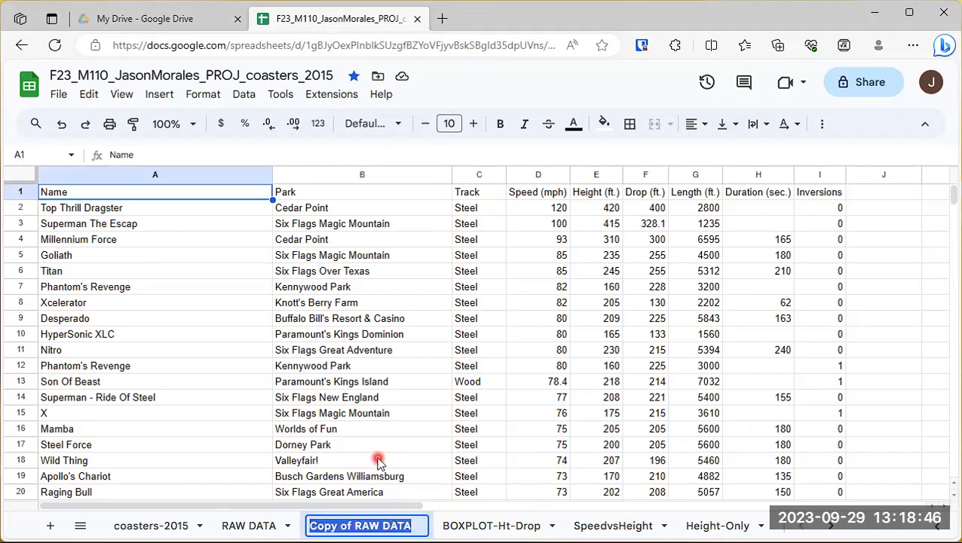
text(Meas)
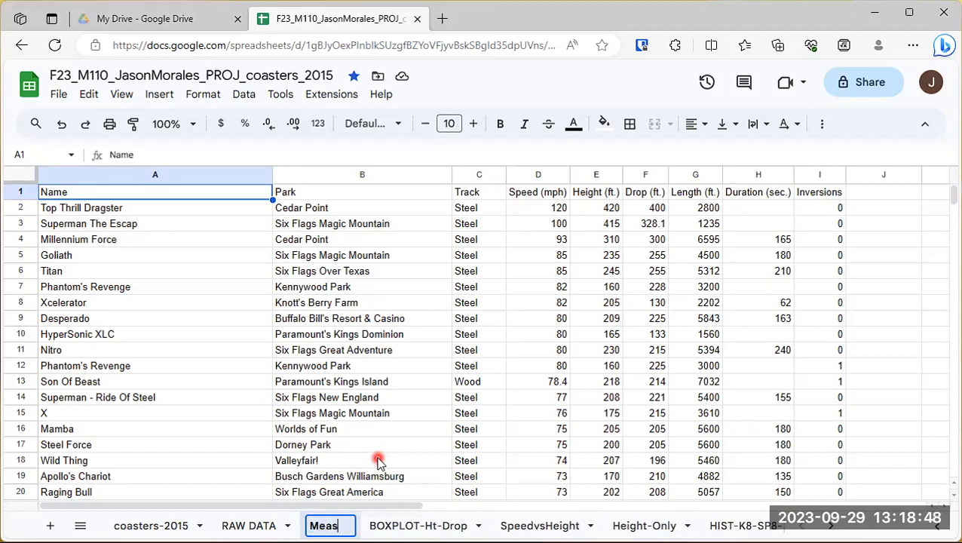
text(.Of.Ctr-Sprd)
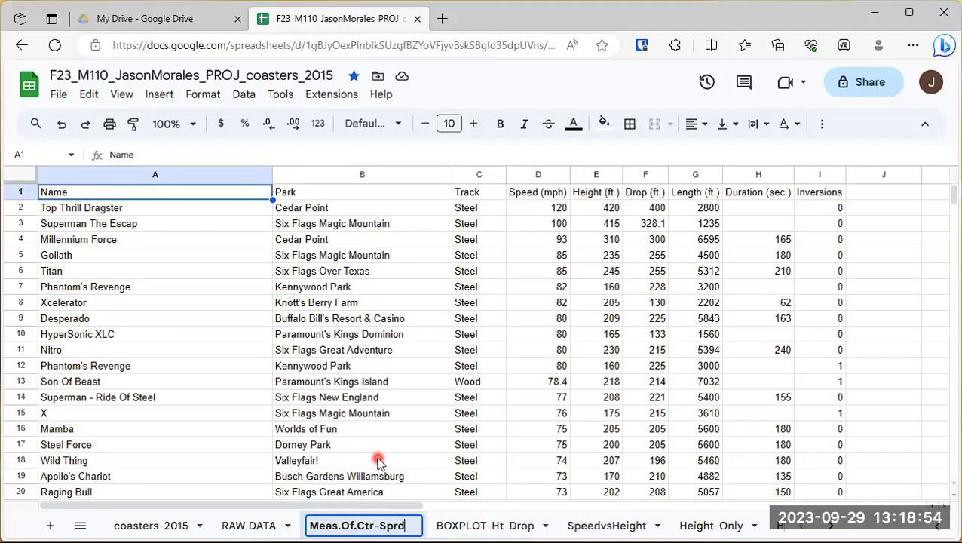
key(Return)
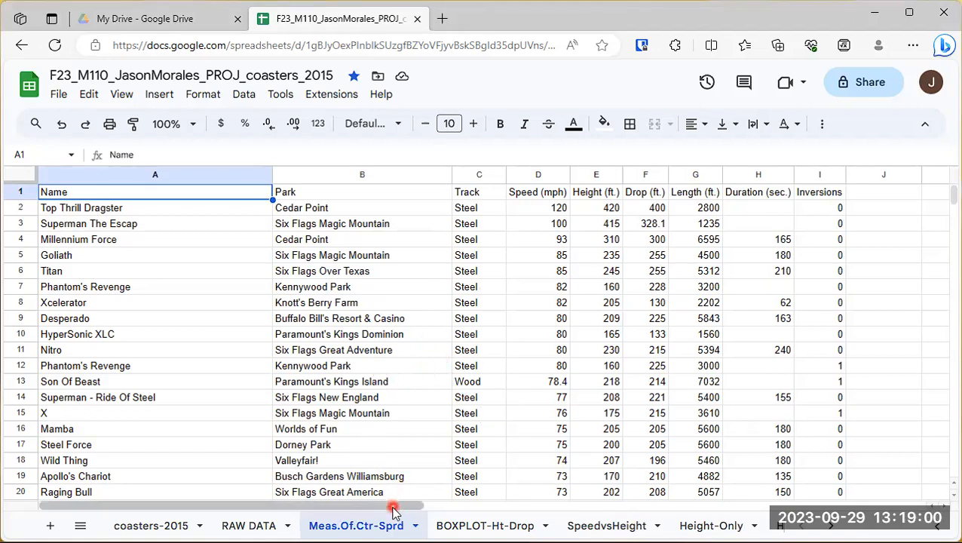
Copy the Speed through Duration column headers in D1:H1 to the empty cells starting at K1
drag(392, 510, 494, 507)
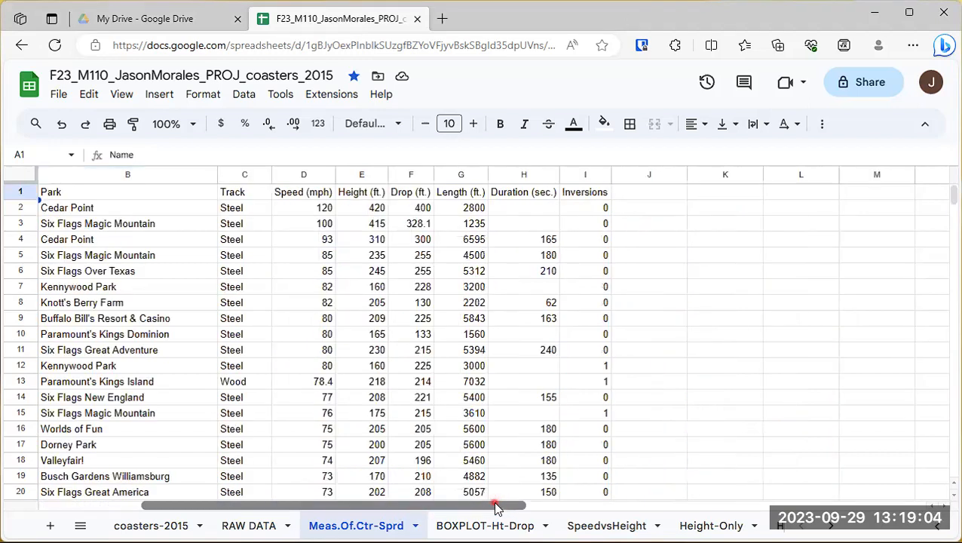
click(941, 506)
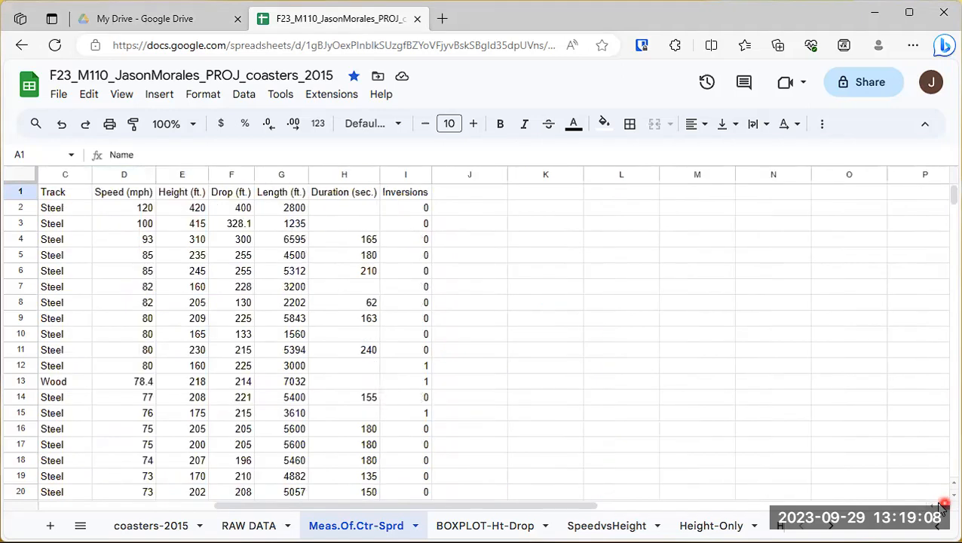
click(942, 505)
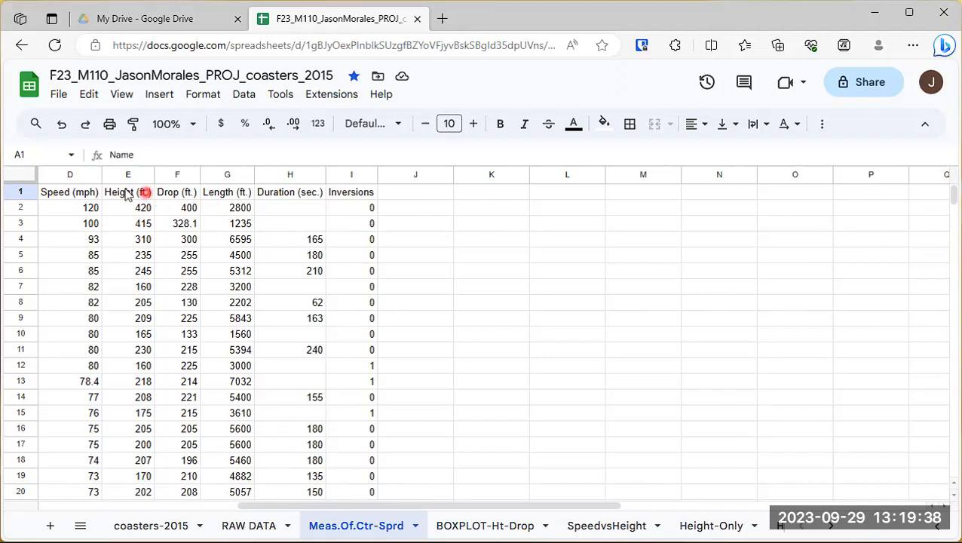
click(80, 194)
drag(78, 194, 313, 194)
key(ctrl+c)
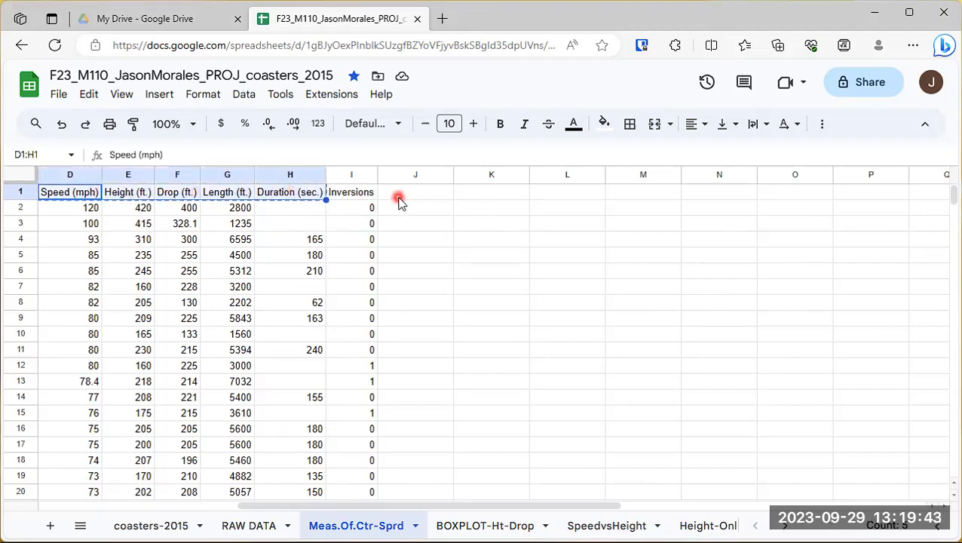
click(488, 212)
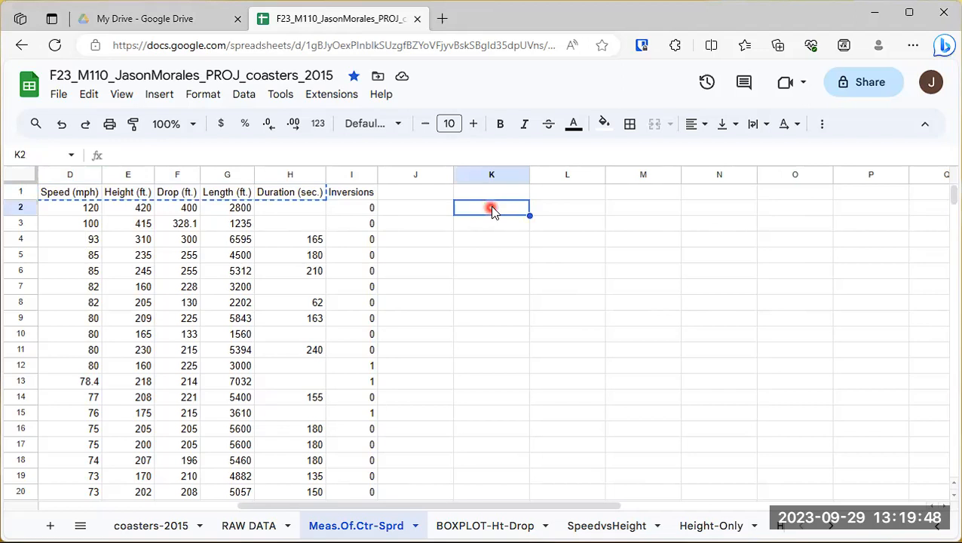
click(493, 197)
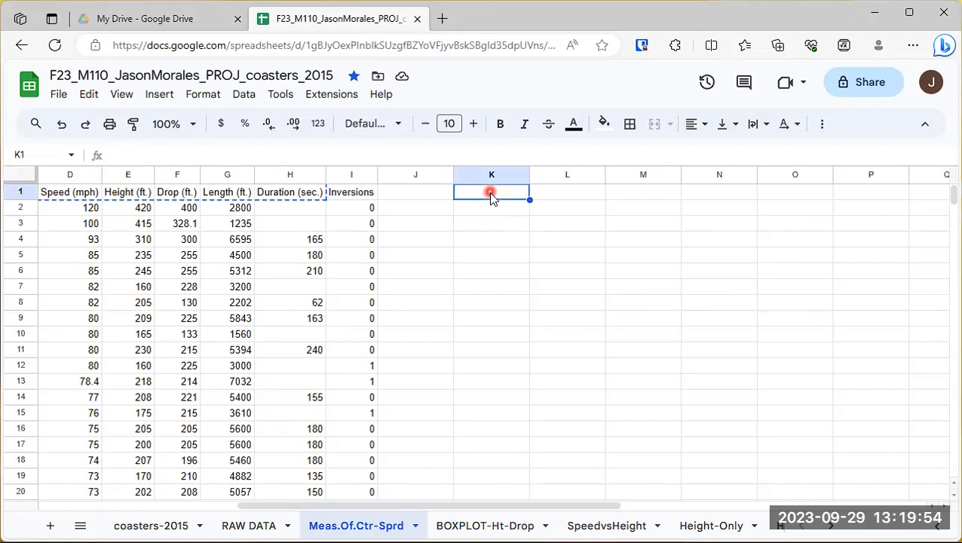
key(ctrl+v)
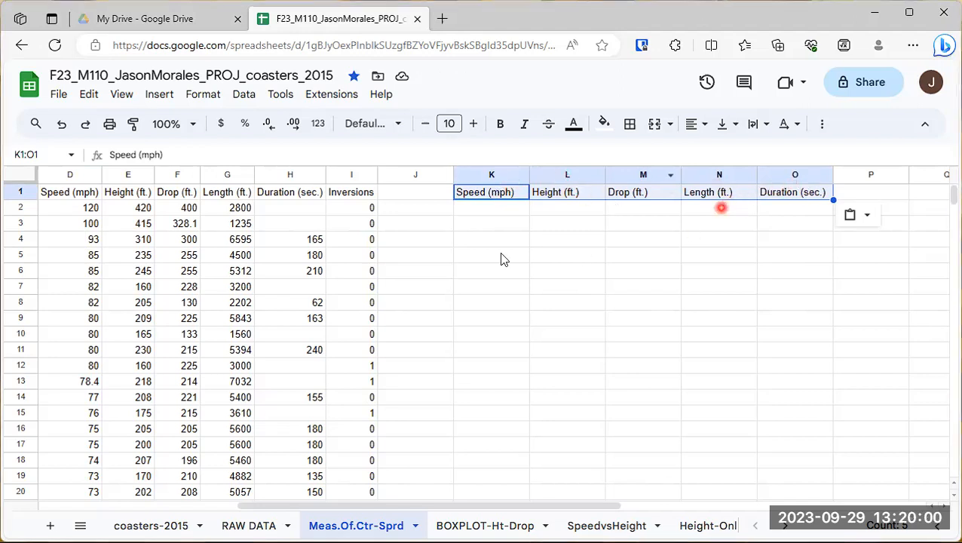
Enter the row labels "n=" in J2 and "blank=" in J3
click(415, 208)
click(421, 209)
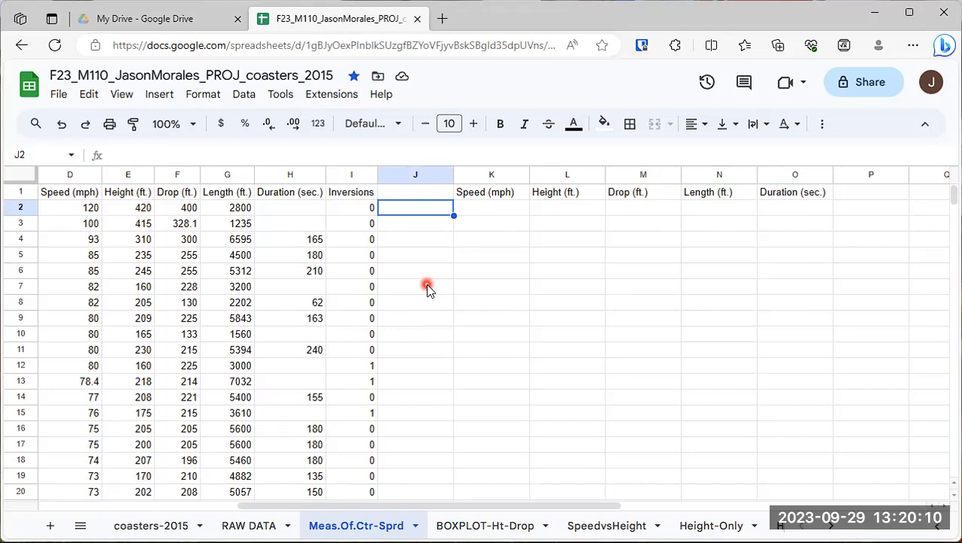
text(n=)
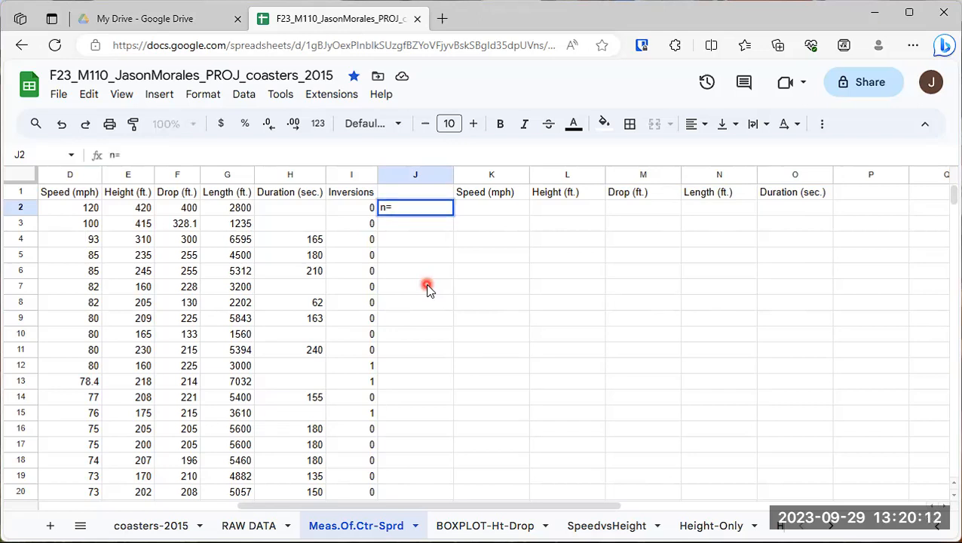
key(Return)
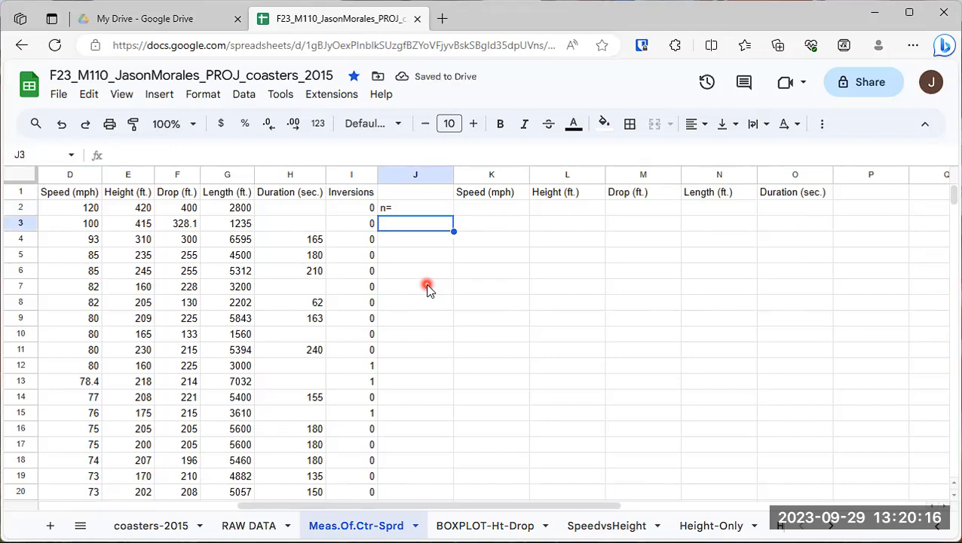
text(blank)
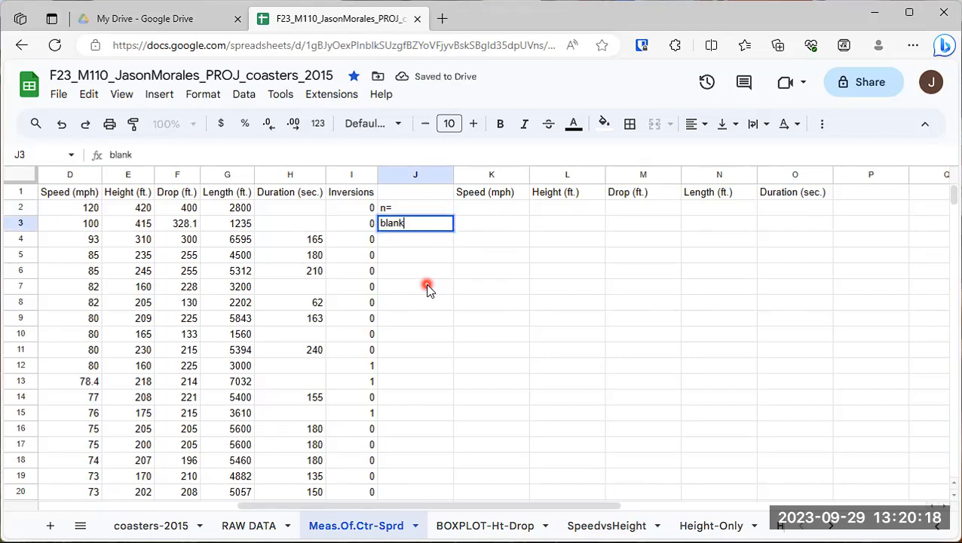
text(=)
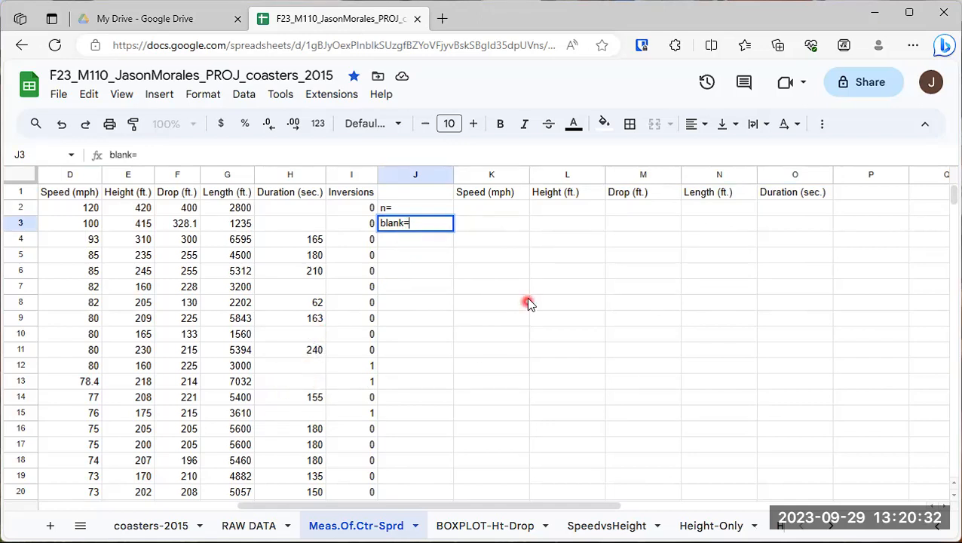
click(422, 243)
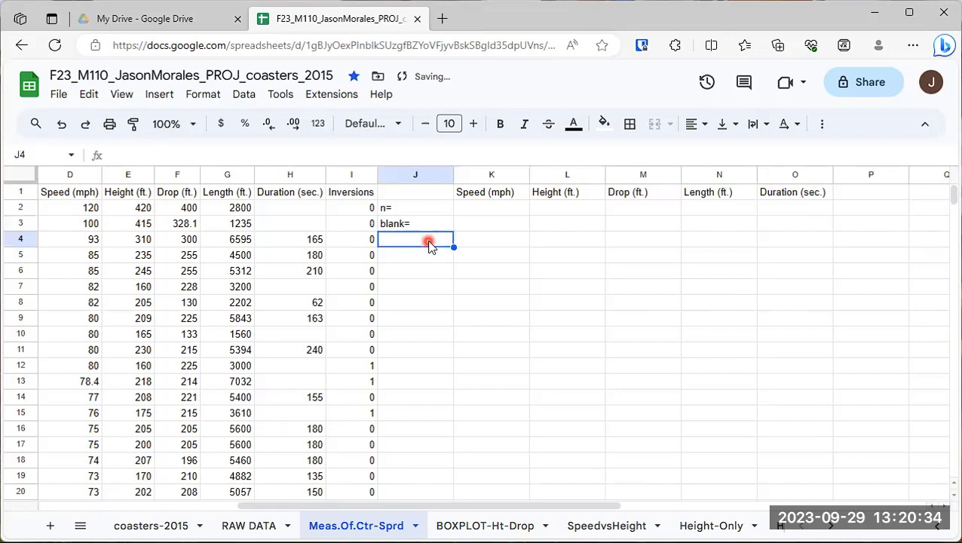
Enter the row labels "Mean =", "Median =" and "Mode =" in cells J4 to J6
double_click(429, 242)
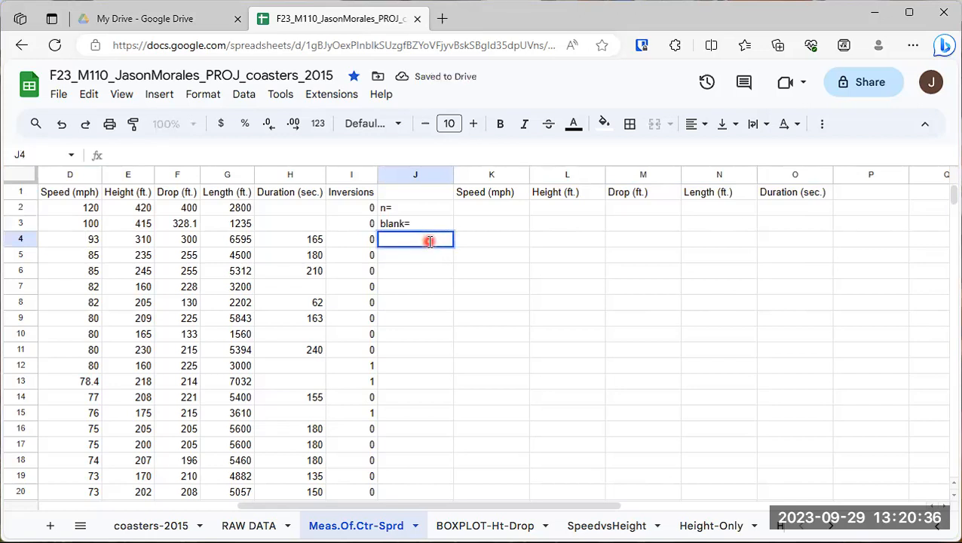
text(Mean =)
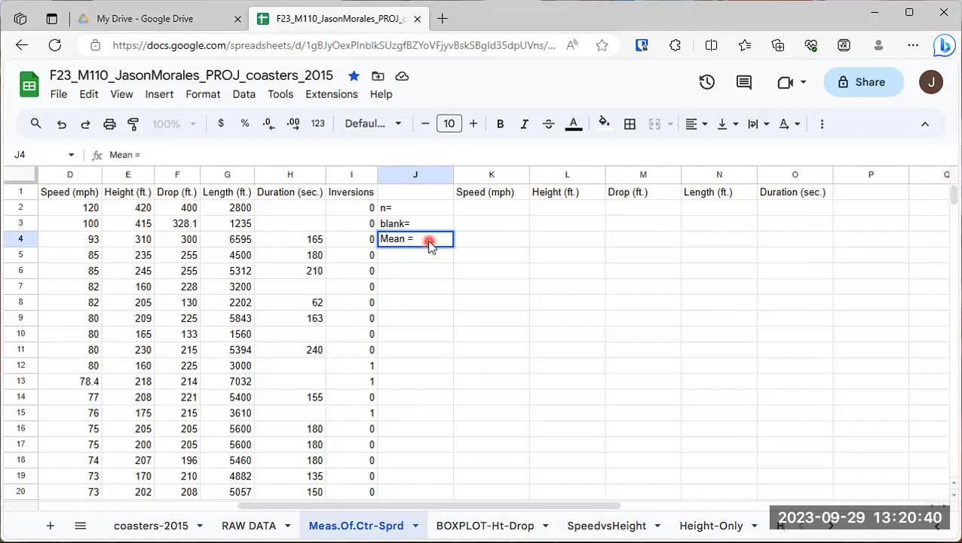
key(Return)
text(Median =)
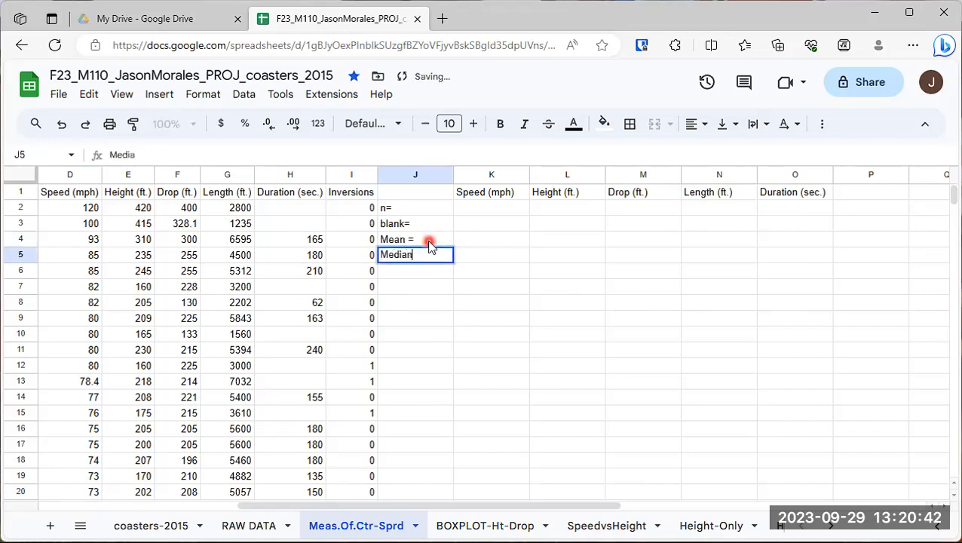
key(Return)
text(Mode =)
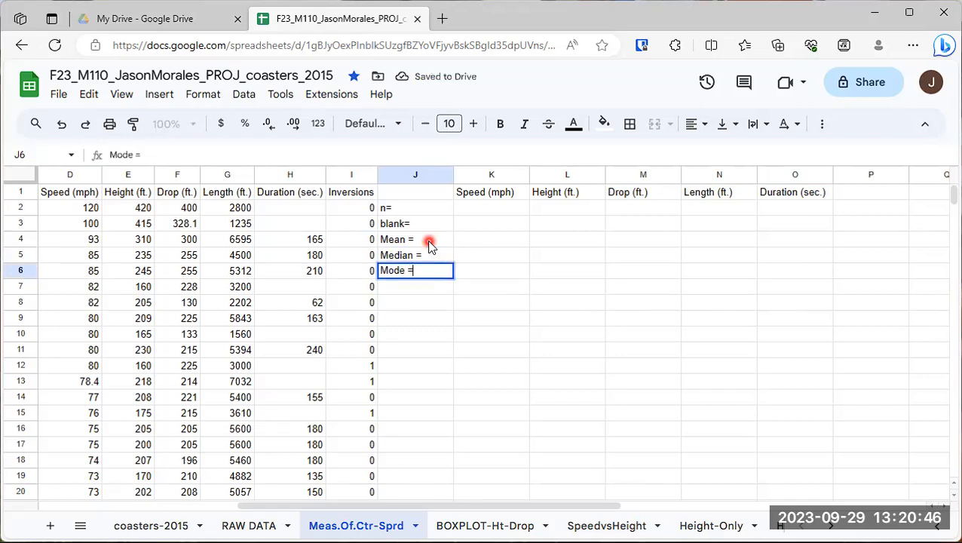
key(Return)
Enter the row label "Std. Dev. Pop. =" in J7
text(Str)
key(BackSpace)
text(n)
key(BackSpace)
key(BackSpace)
text(td. Dev.)
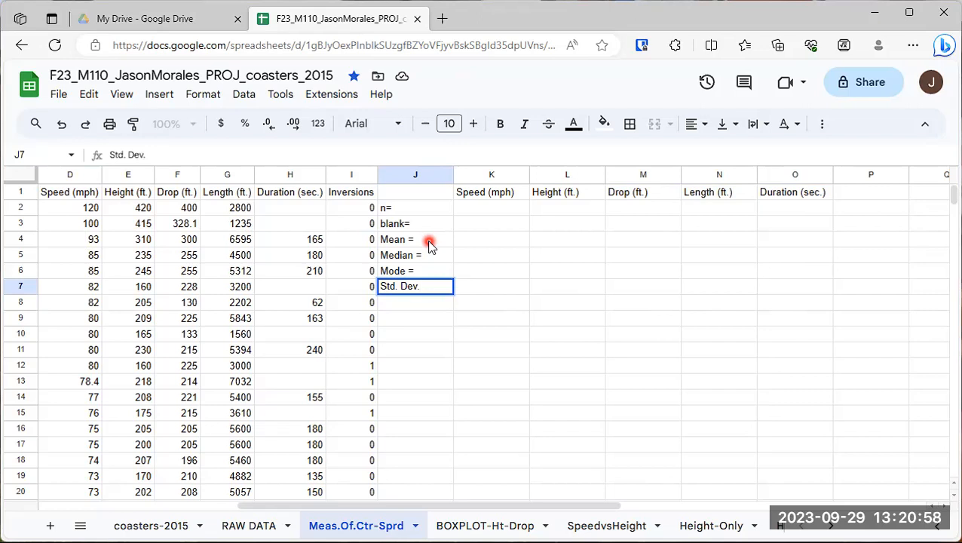
text(op)
key(BackSpace)
key(BackSpace)
key(BackSpace)
key(BackSpace)
text(Samp.)
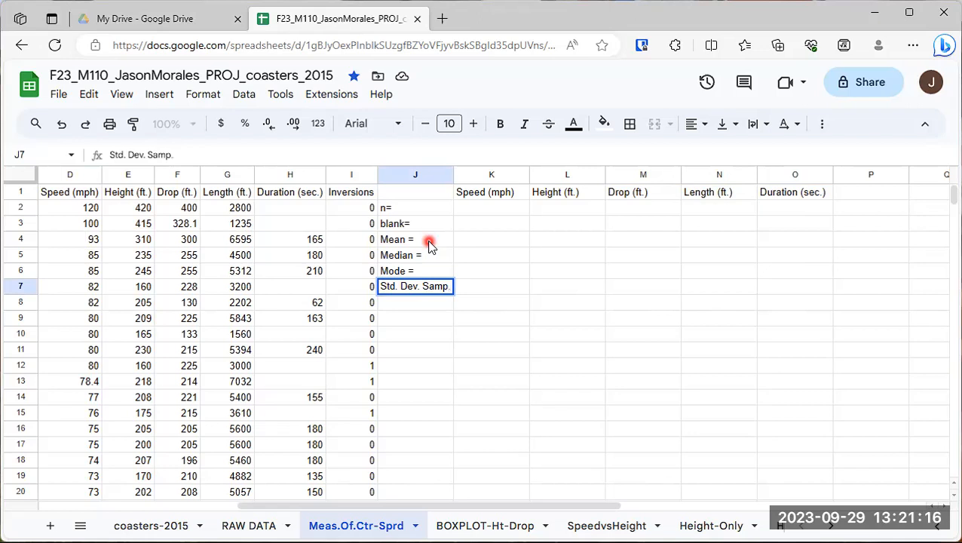
key(BackSpace)
key(BackSpace)
key(BackSpace)
text(Pop.)
click(408, 302)
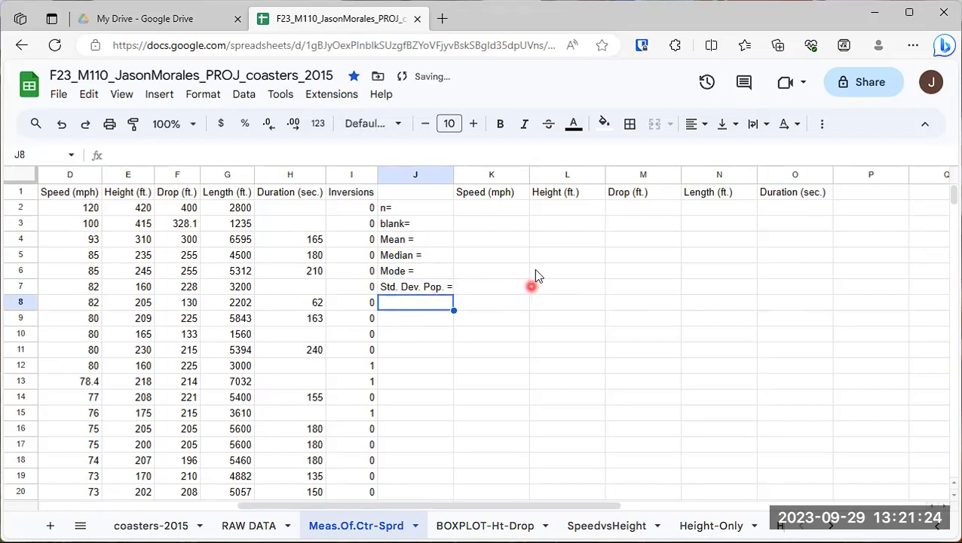
Right-align the statistic labels in J2:J7
click(434, 213)
drag(440, 227, 438, 287)
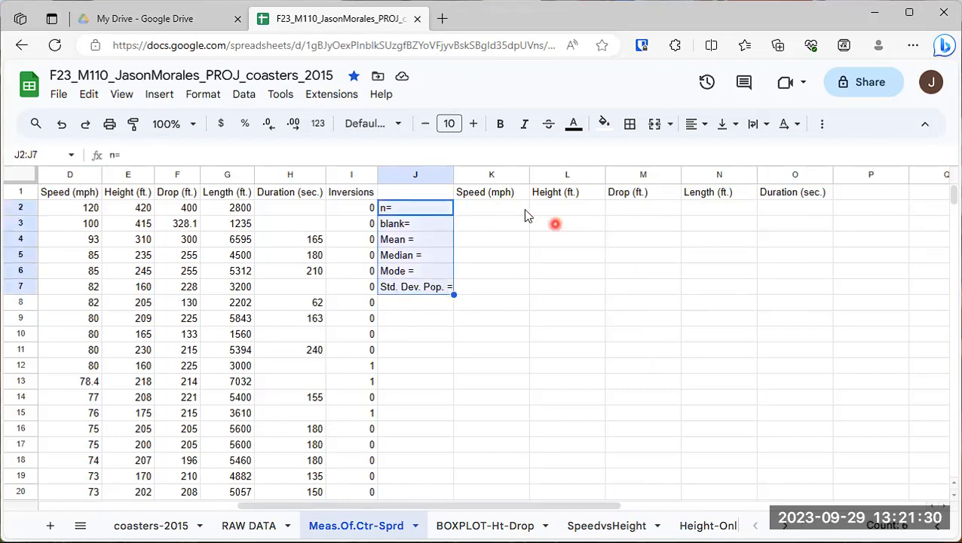
click(707, 127)
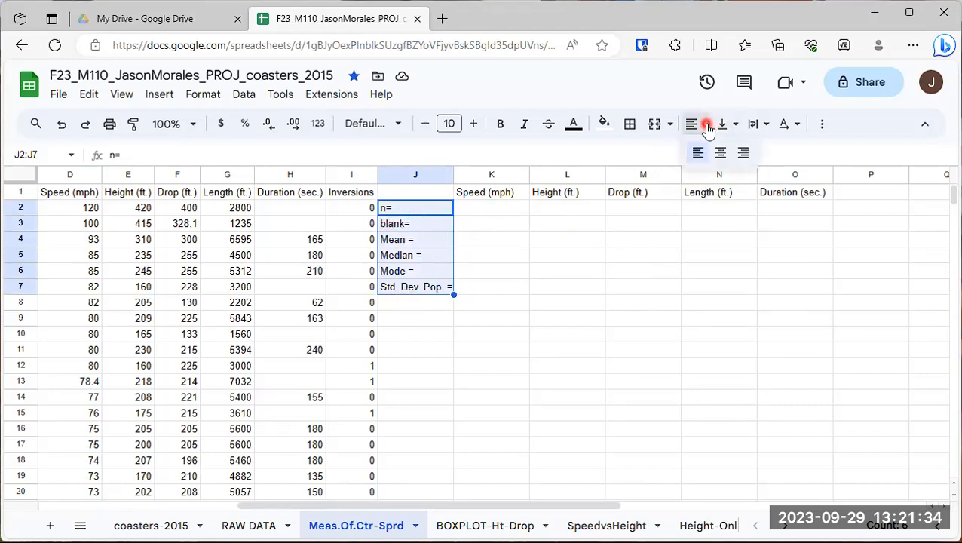
click(742, 152)
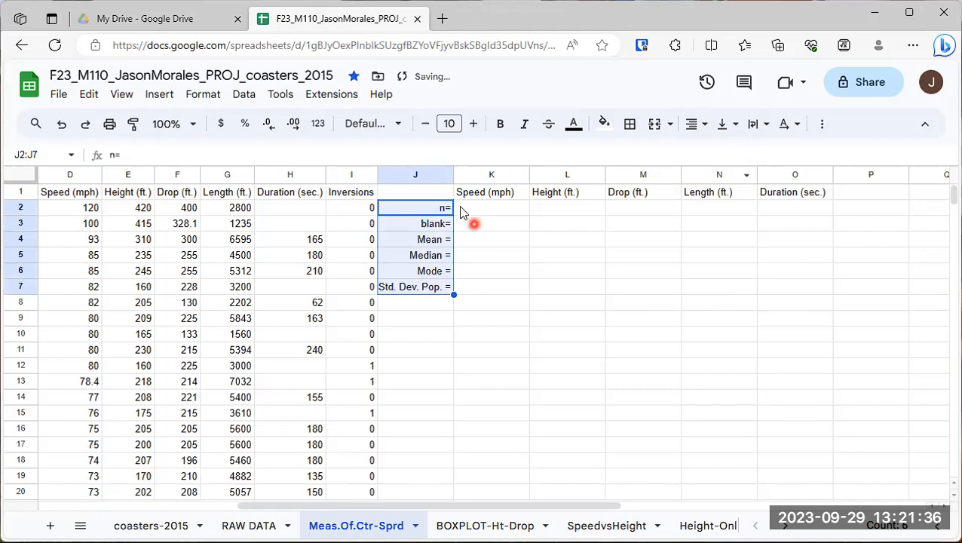
Insert a space before the equals sign in the labels in J3 and J2, making them "blank =" and "n ="
double_click(445, 224)
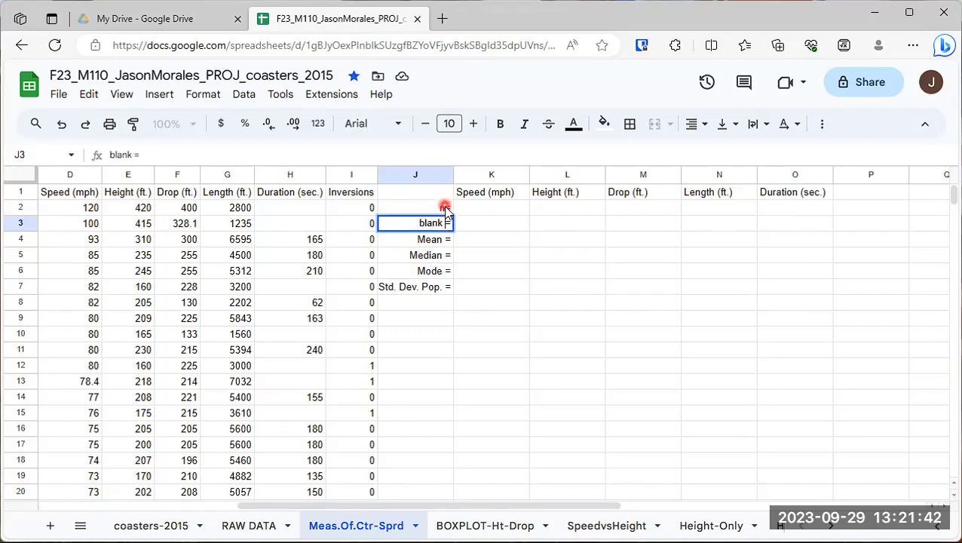
click(443, 208)
double_click(445, 205)
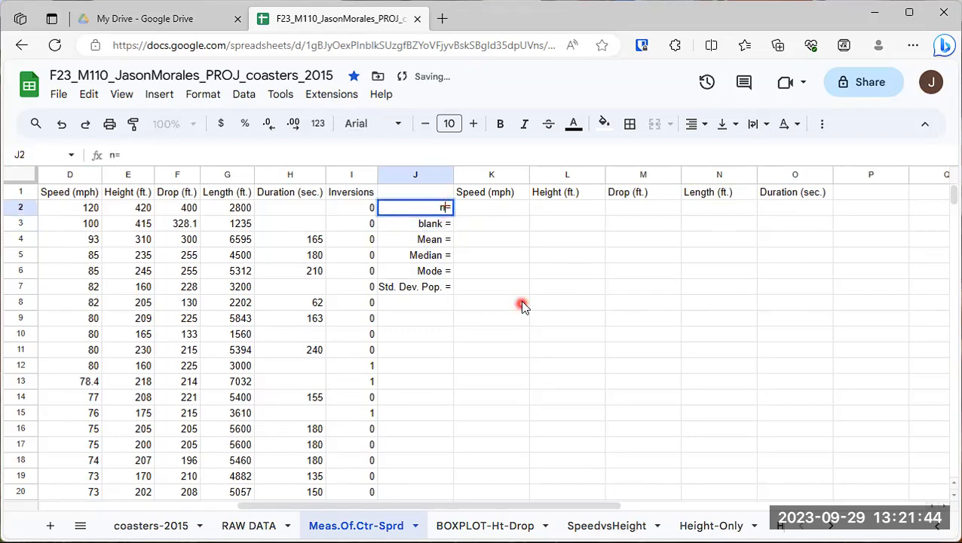
click(494, 259)
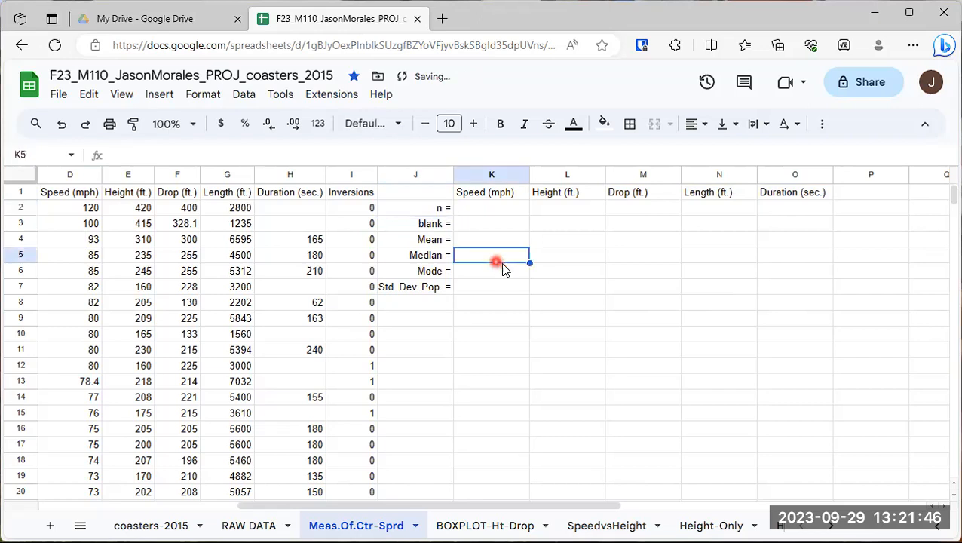
click(490, 207)
click(484, 224)
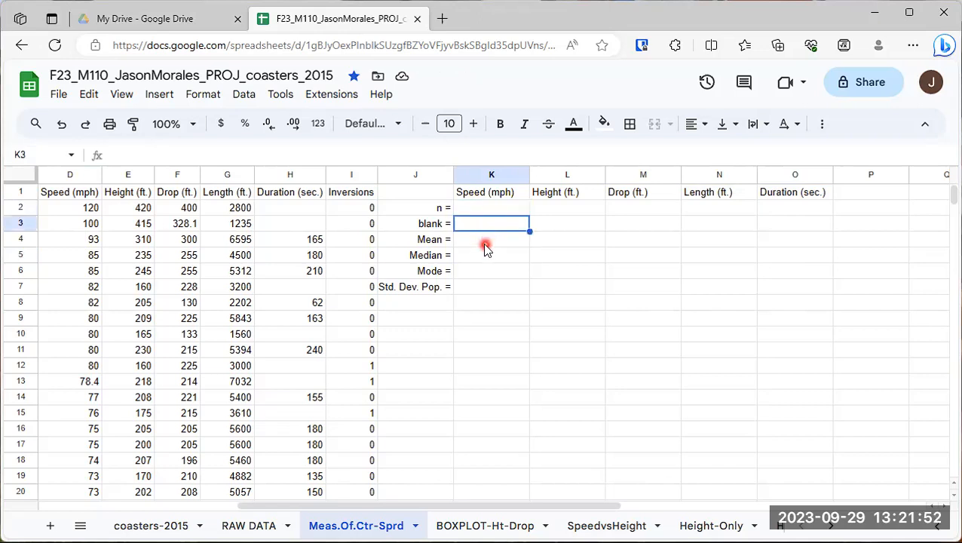
click(487, 241)
click(484, 257)
click(482, 271)
click(477, 288)
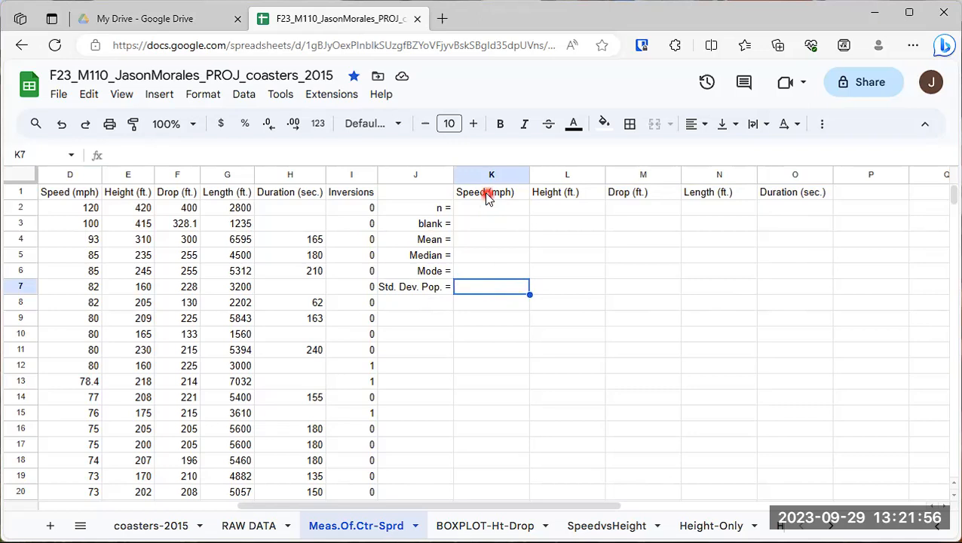
click(60, 212)
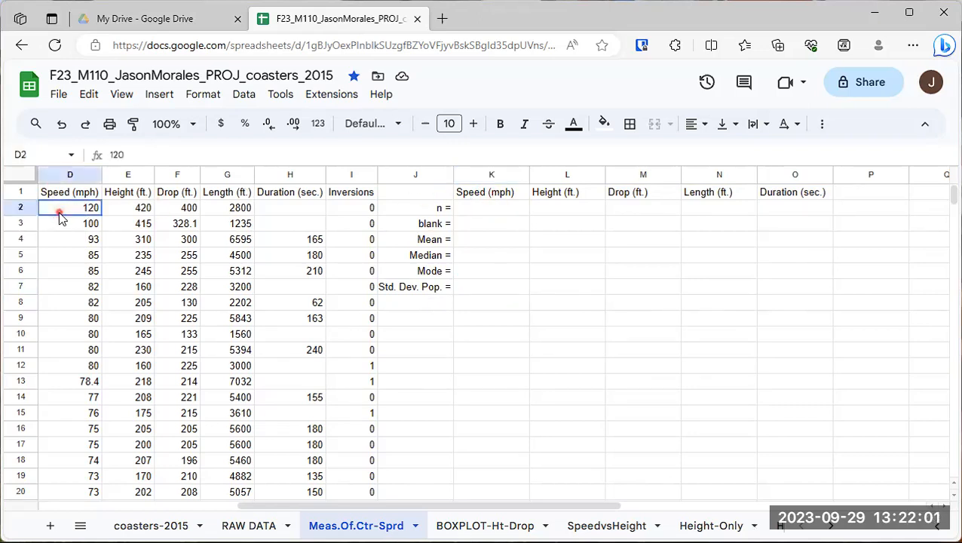
Enter the speed data's cell range D2:D242 as a reference note in cell J1
click(399, 190)
text(D2)
key(BackSpace)
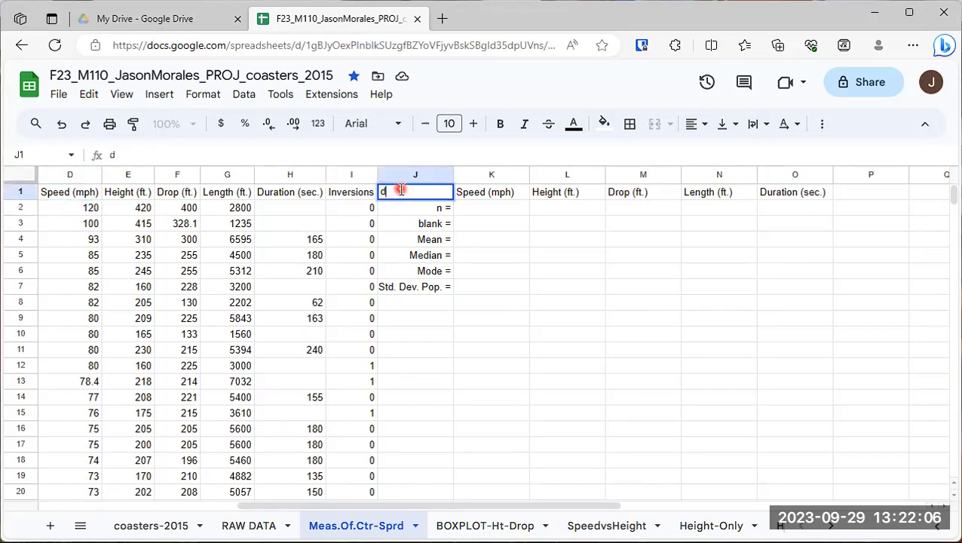
text(2:)
scroll(76, 297, down, 15)
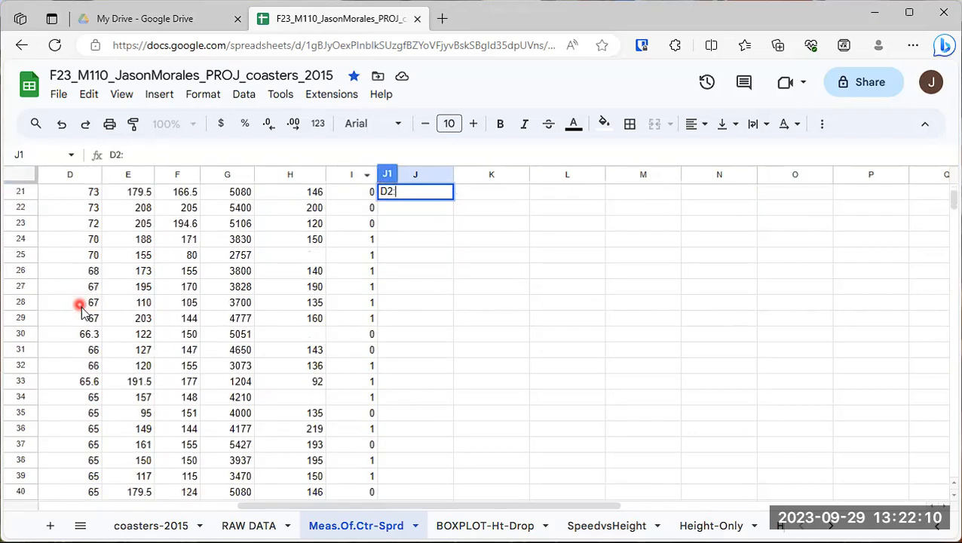
scroll(83, 330, down, 20)
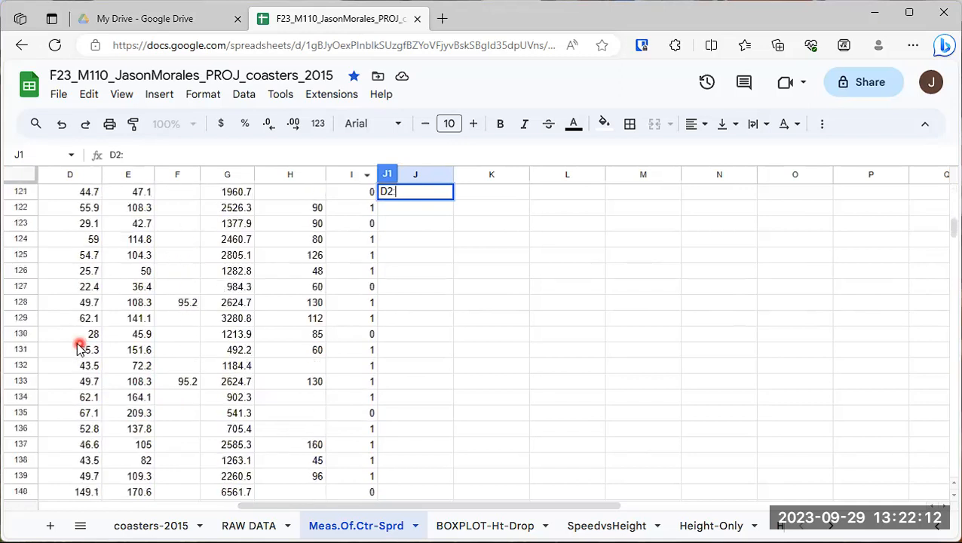
scroll(75, 355, down, 20)
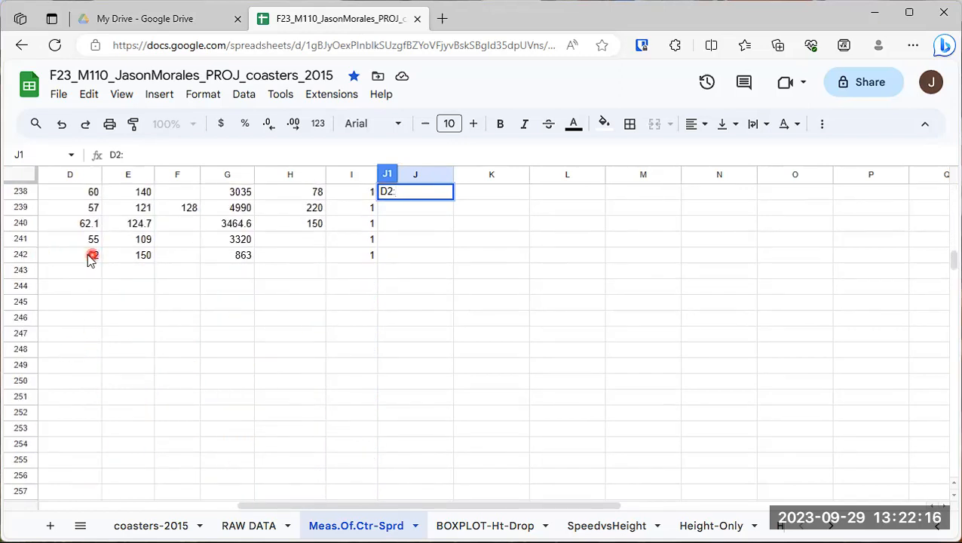
scroll(76, 264, up, 12)
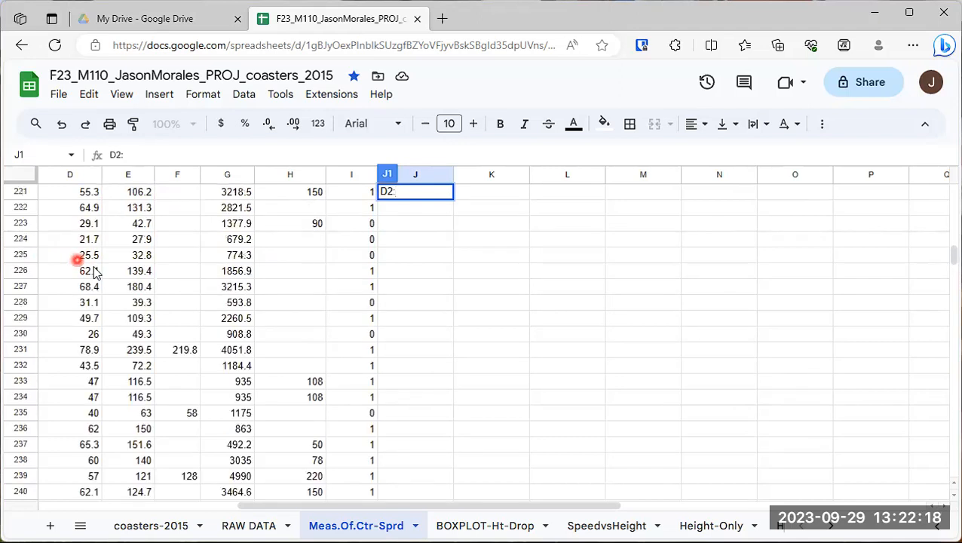
scroll(91, 286, up, 20)
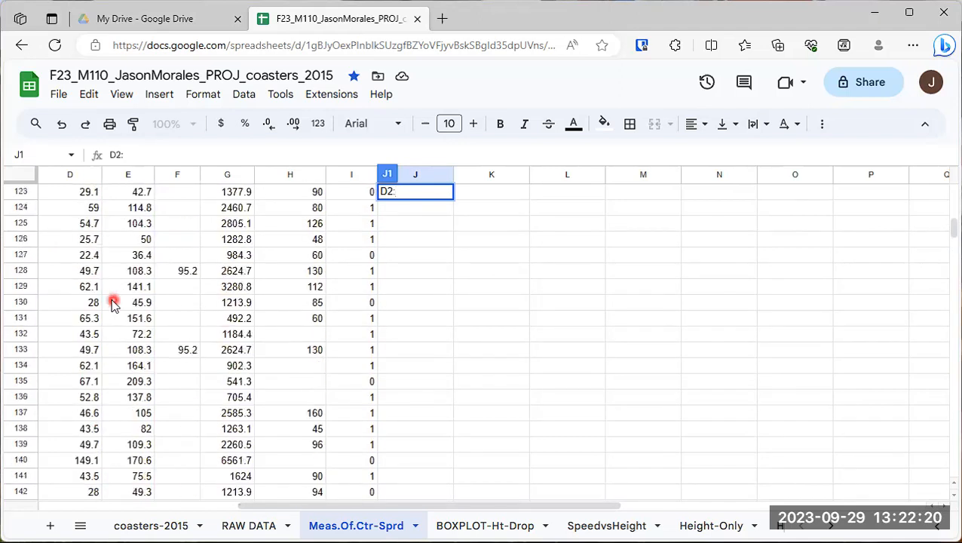
scroll(113, 305, up, 20)
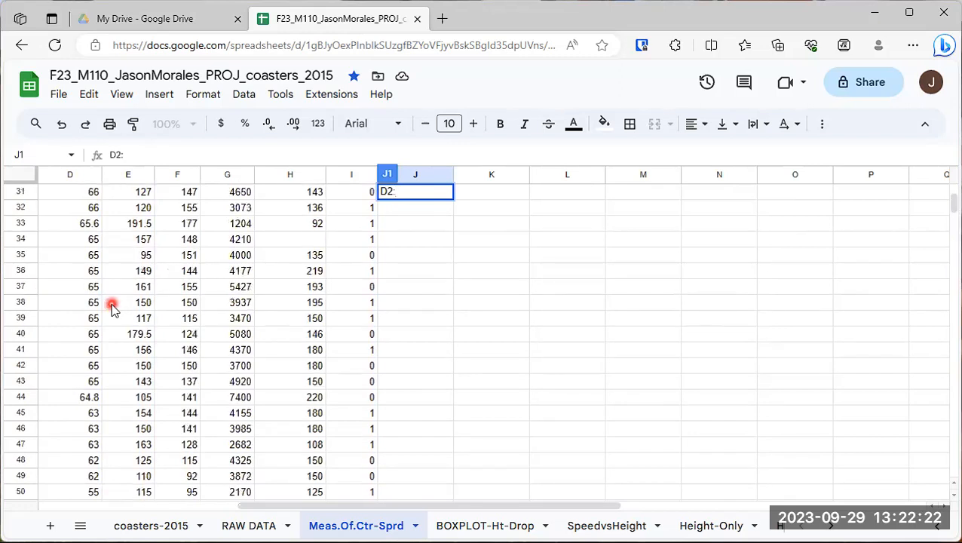
text(D242)
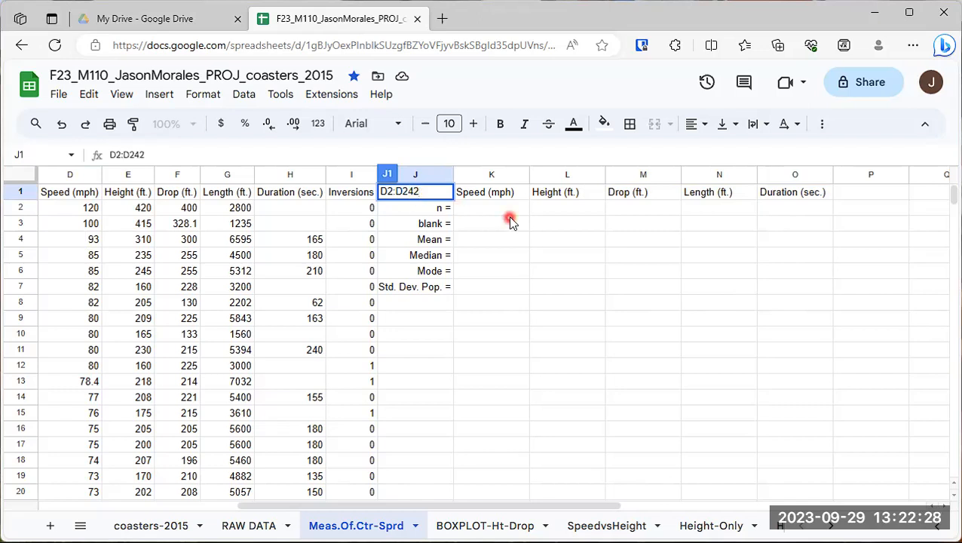
key(Return)
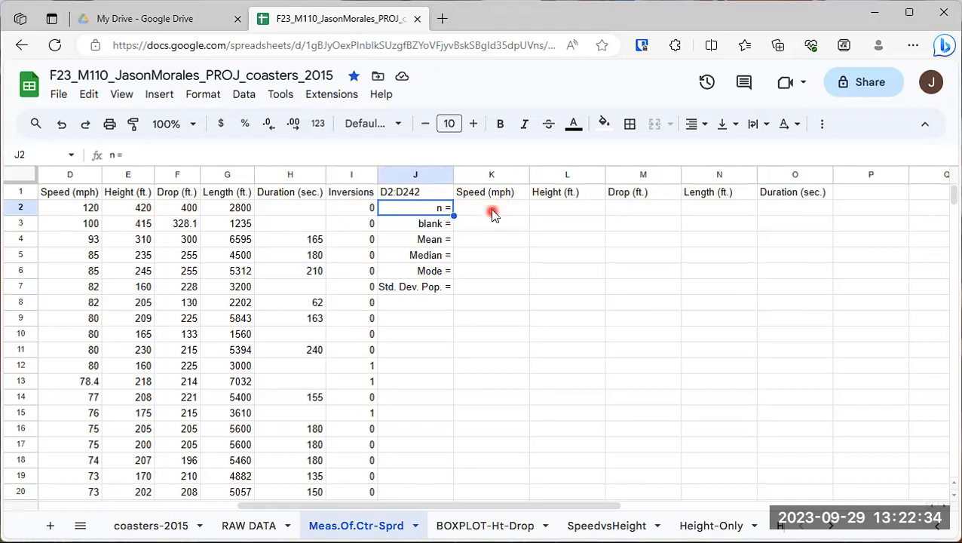
click(492, 214)
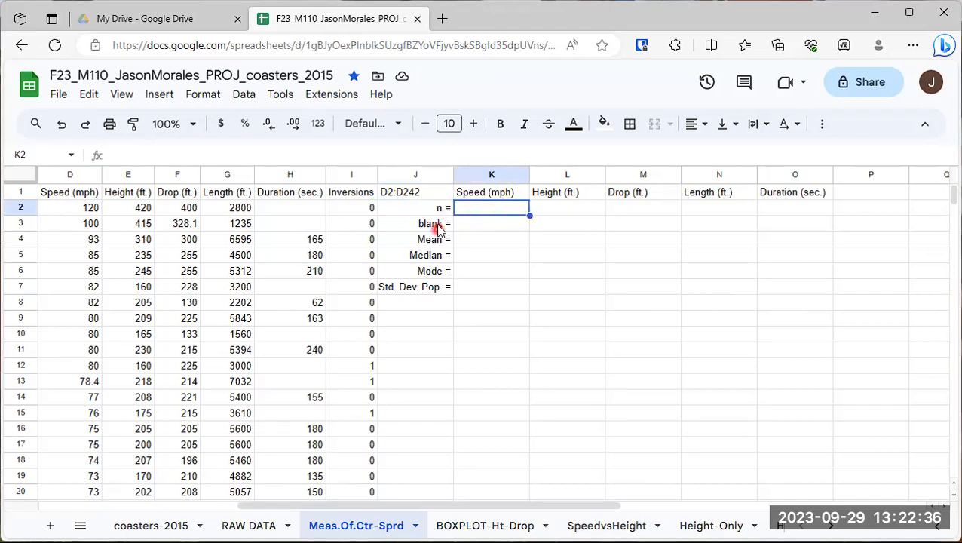
text(alkdjfdjkf)
click(496, 215)
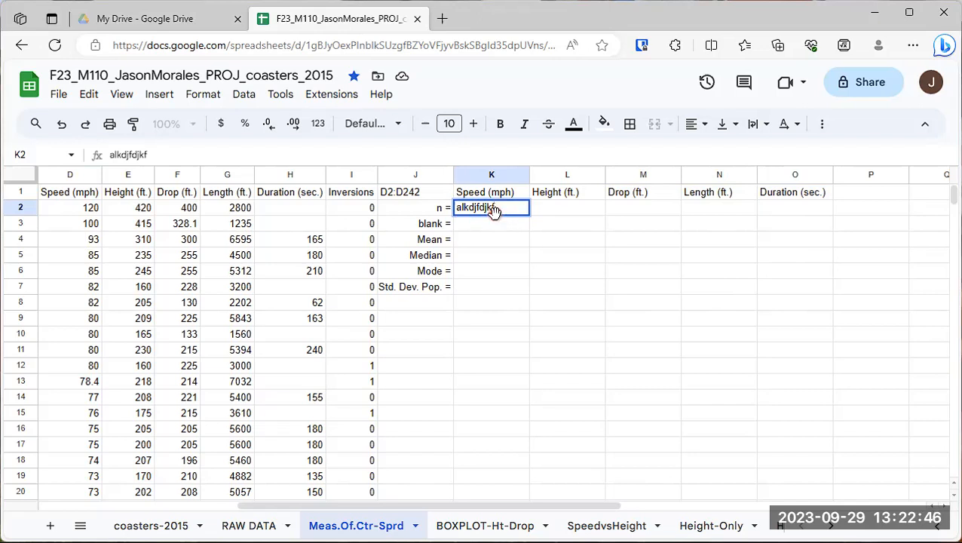
key(Return)
click(495, 213)
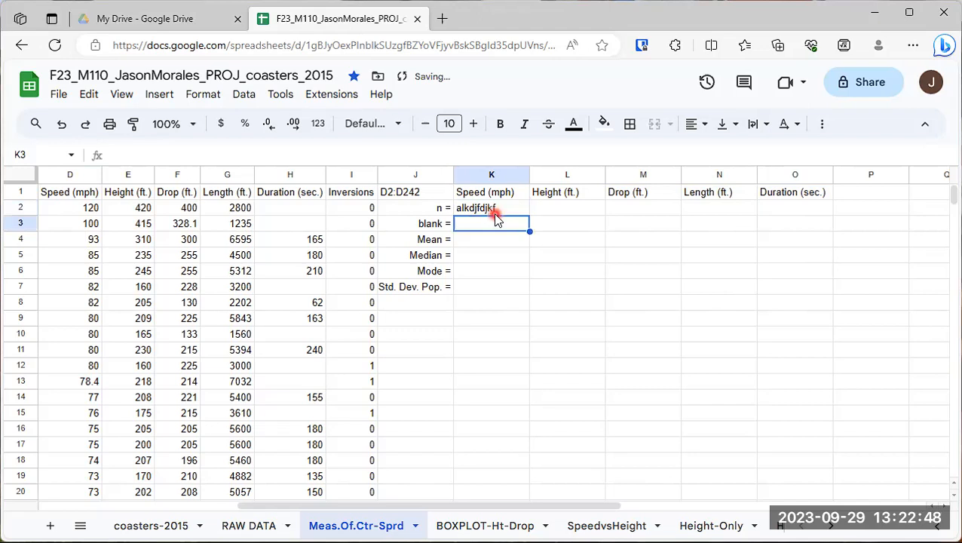
key(Delete)
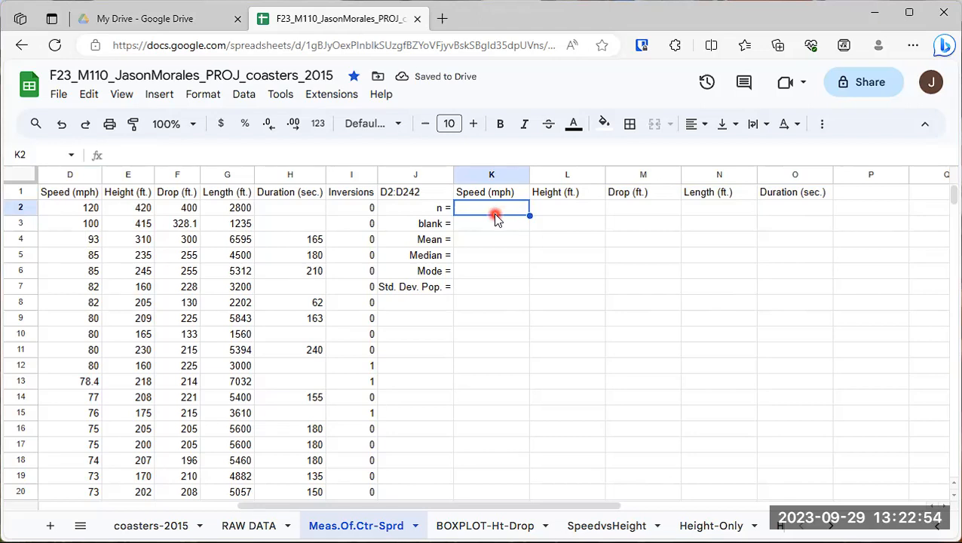
text(=)
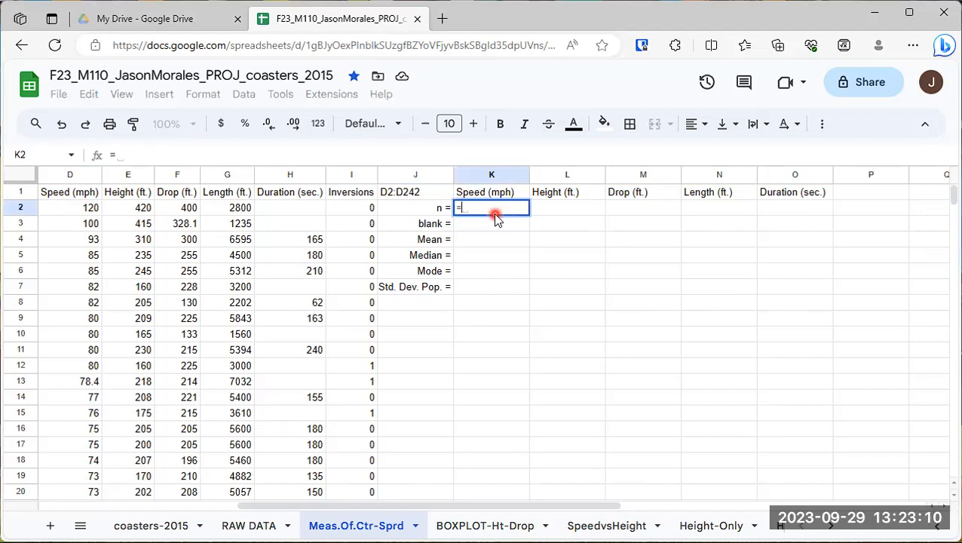
key(BackSpace)
text(n =)
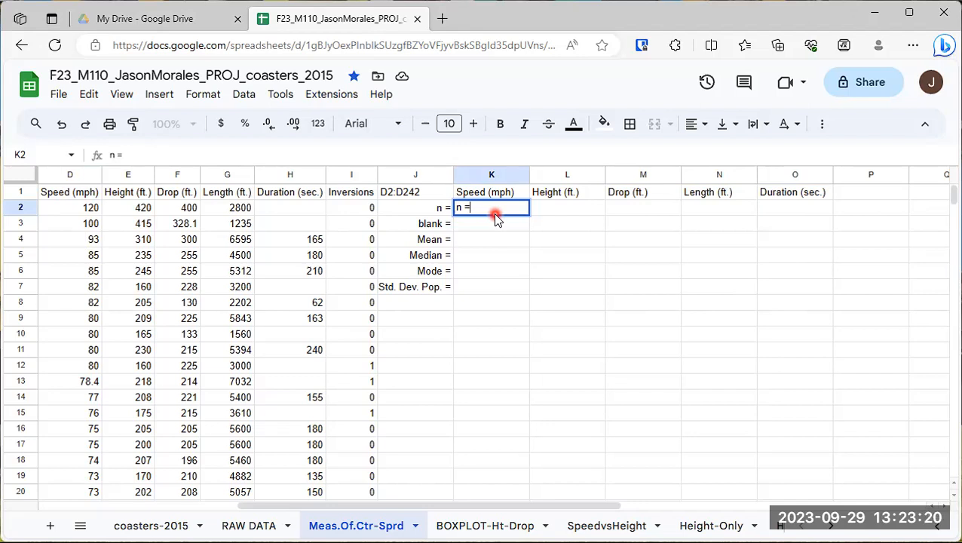
key(Return)
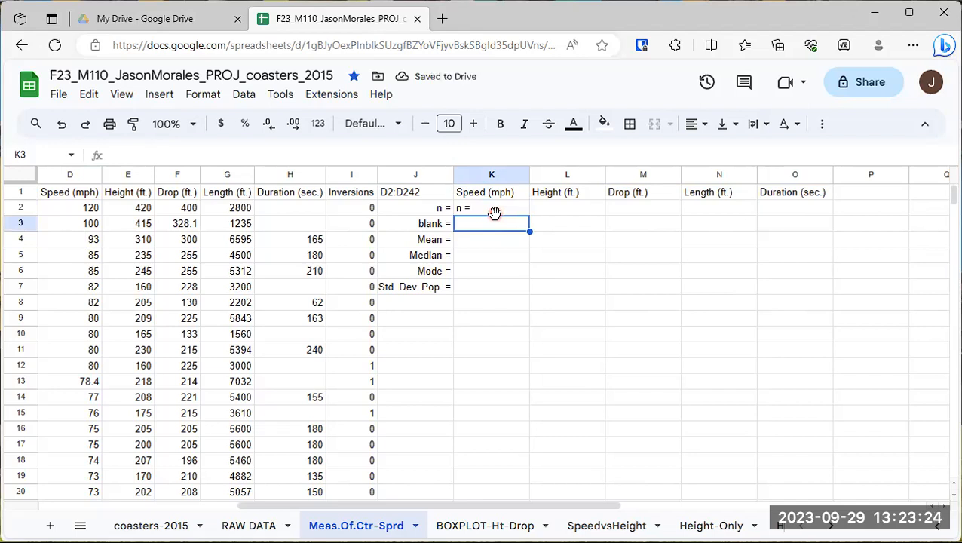
click(495, 214)
key(Delete)
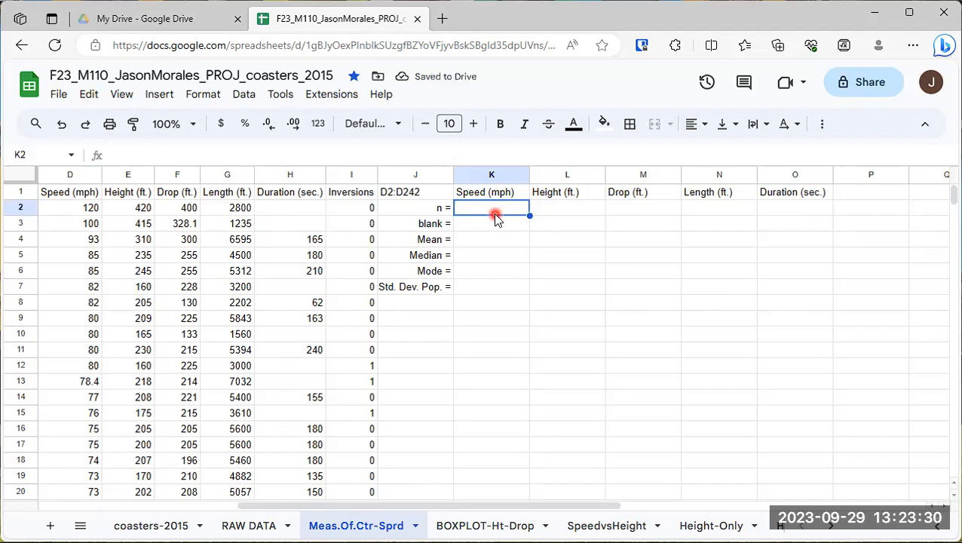
Begin a COUNT formula in K2 over the speed range d2:d242
text(=)
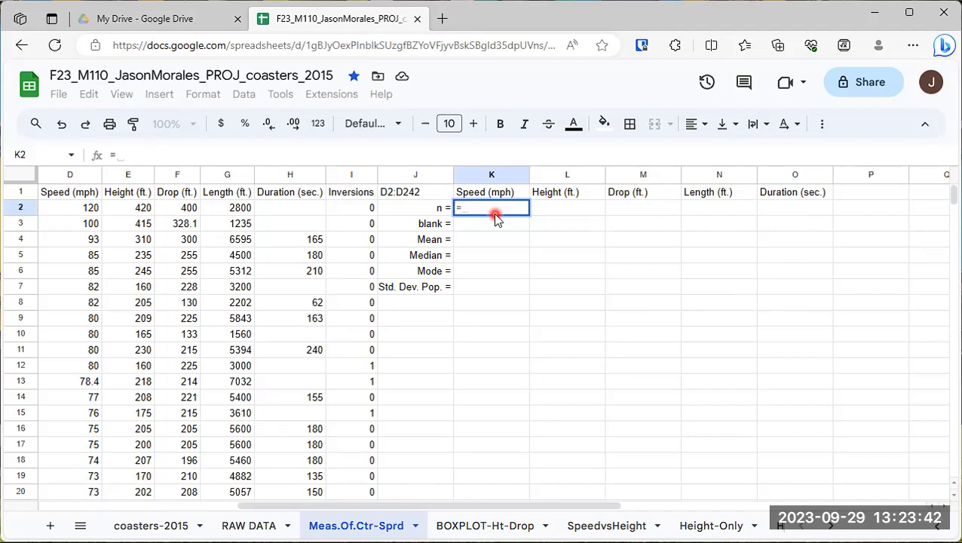
text(coun)
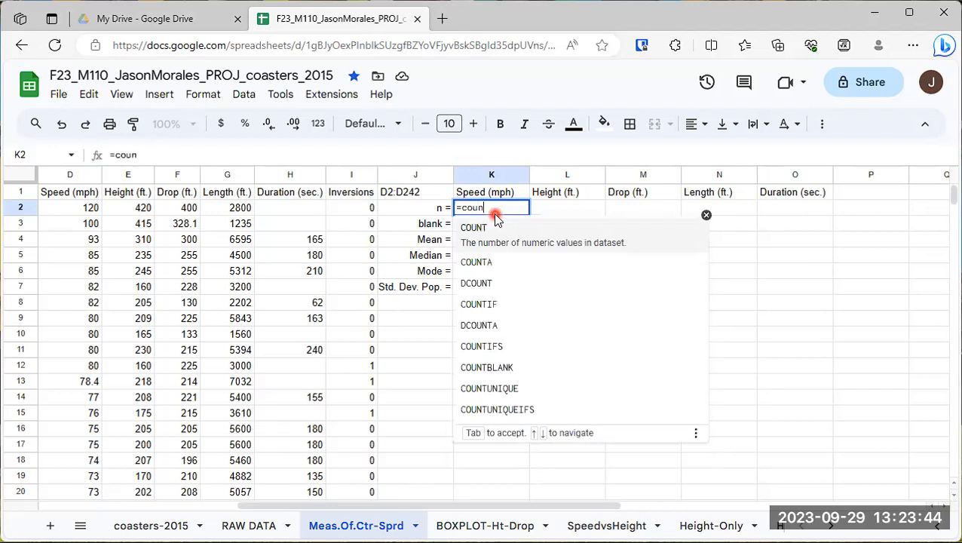
text(t)
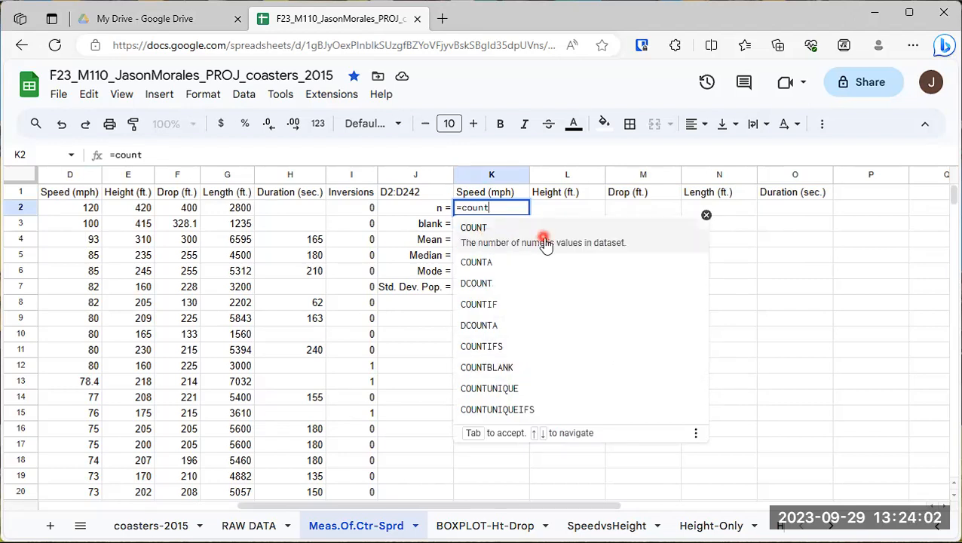
click(504, 243)
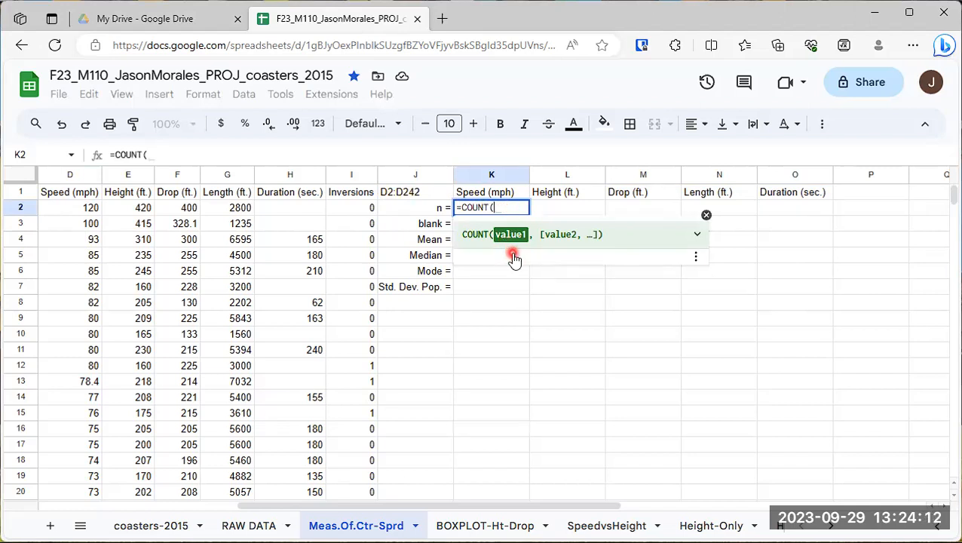
text(d2:)
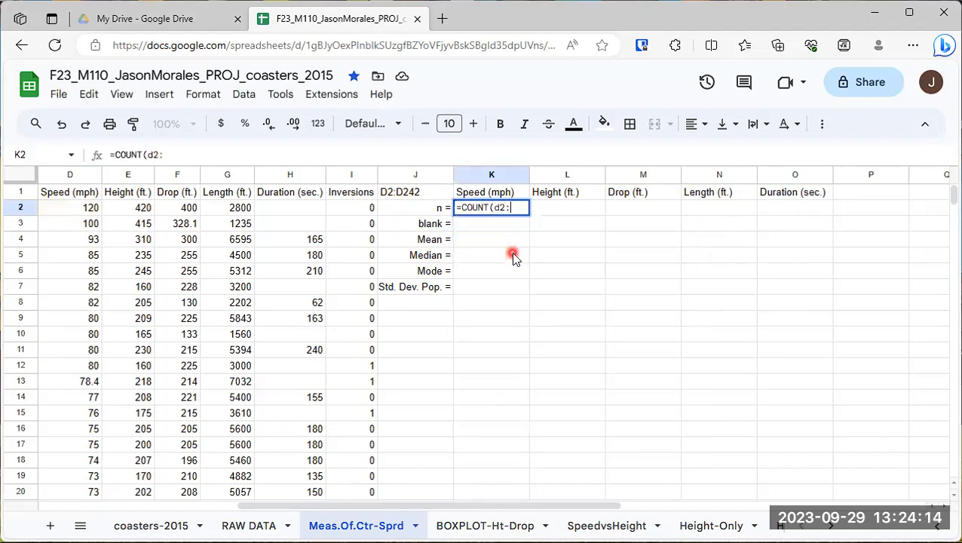
text(d242)
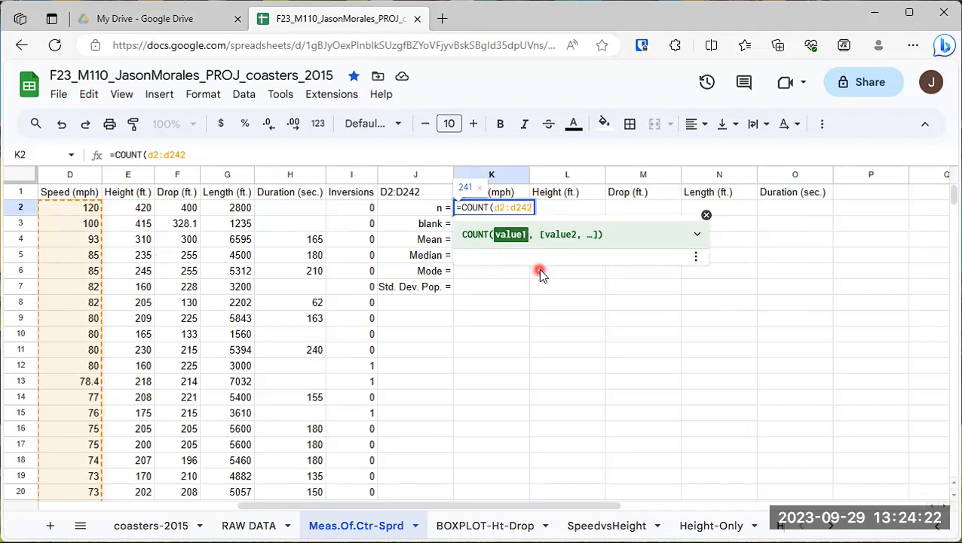
key(BackSpace)
key(BackSpace)
key(BackSpace)
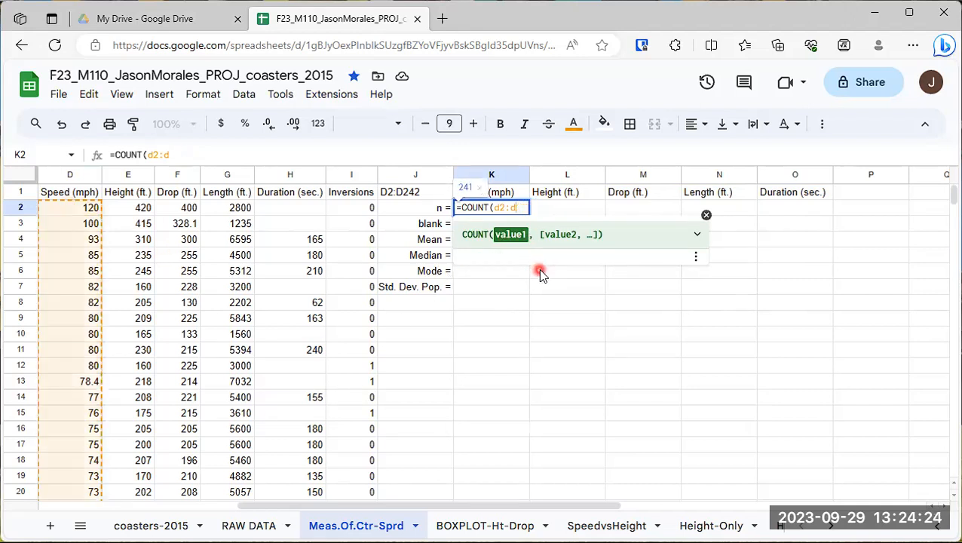
text(10)
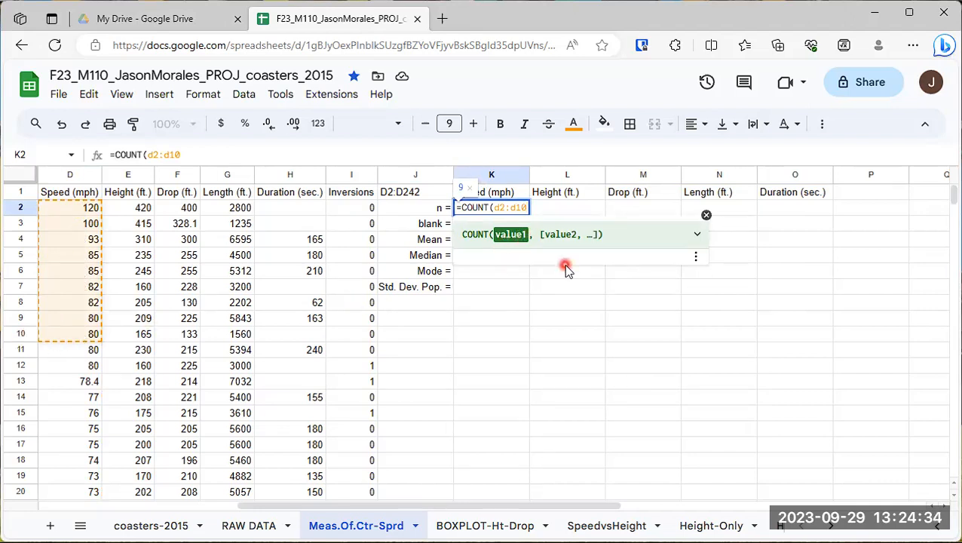
key(BackSpace)
key(BackSpace)
text(242)
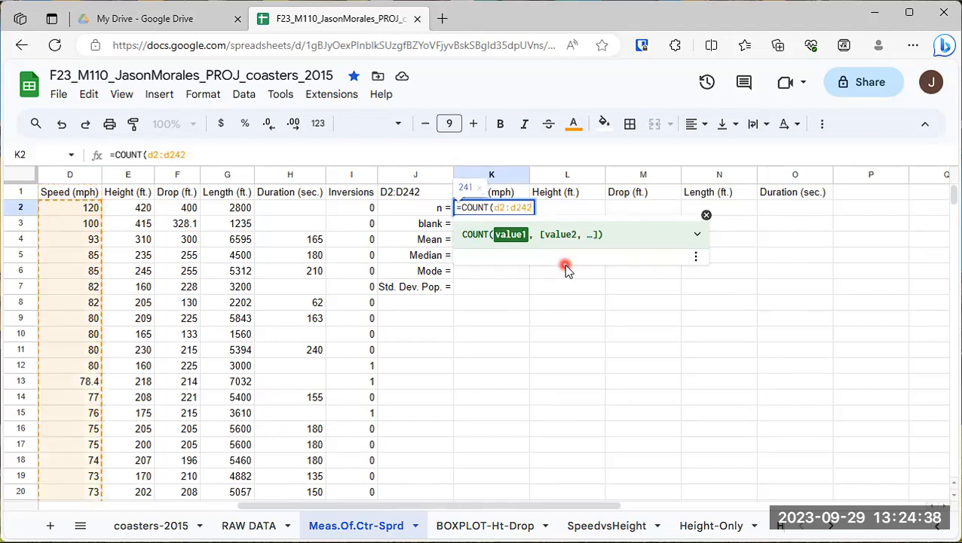
Complete the COUNT formula in K2 with a closing parenthesis and reject the suggested autofill for the column below
text())
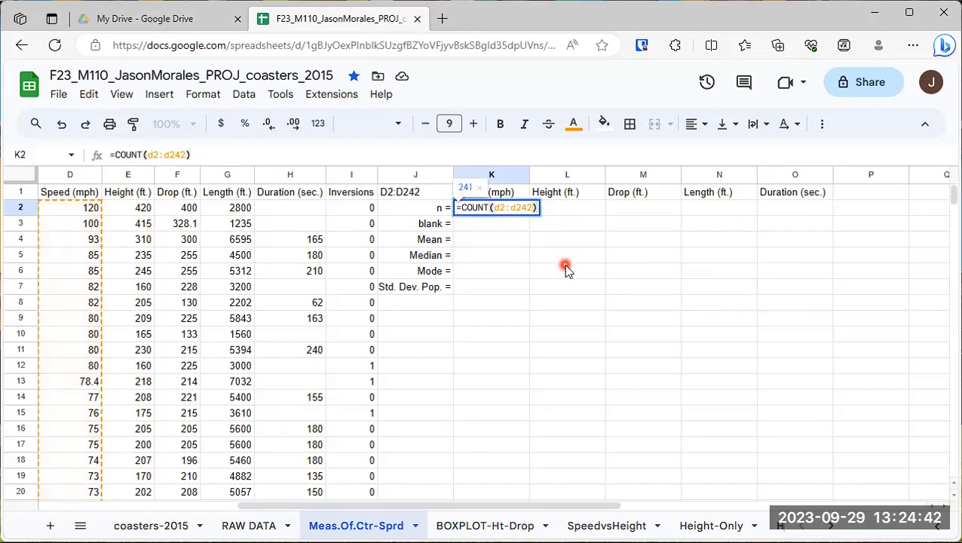
key(Return)
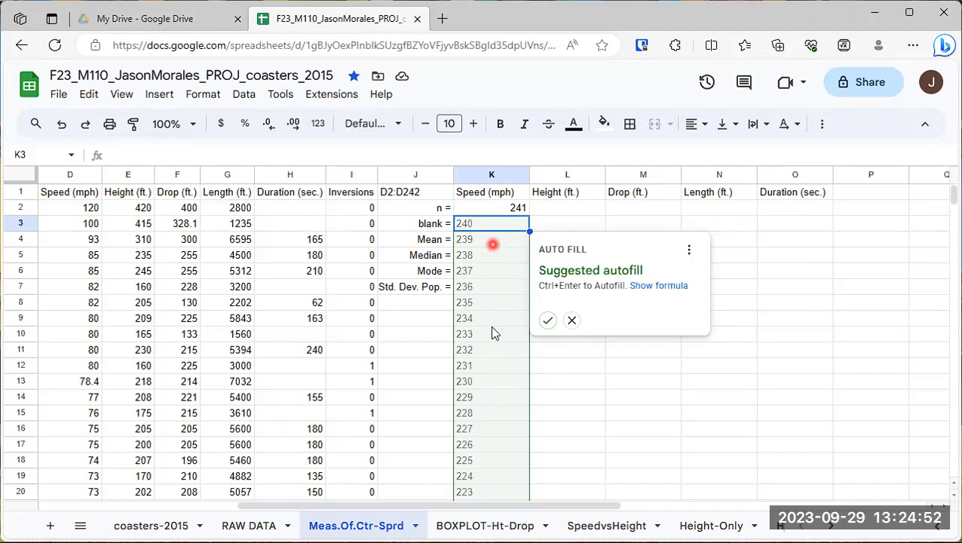
click(573, 321)
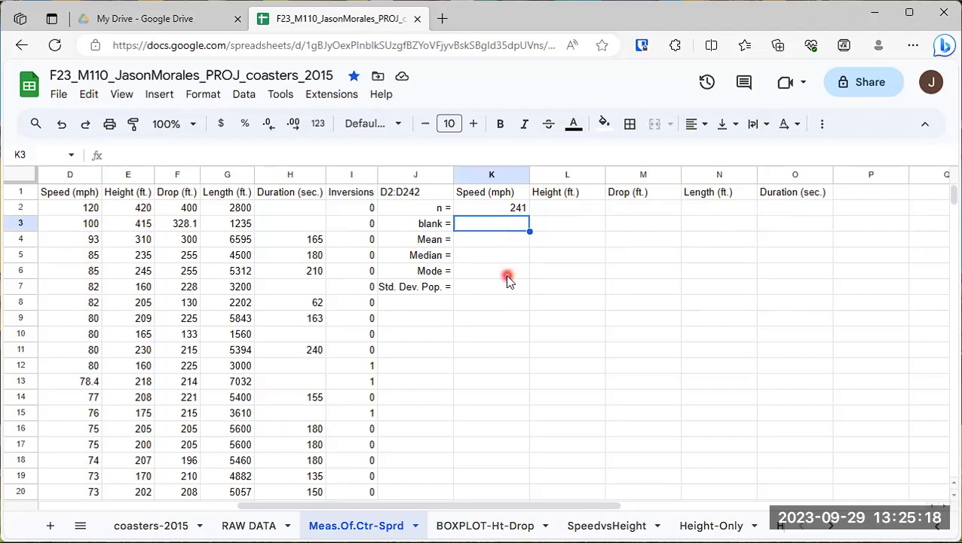
Enter =COUNTBLANK(d2:d242) in K3 to count the blank speed values
text(=coun)
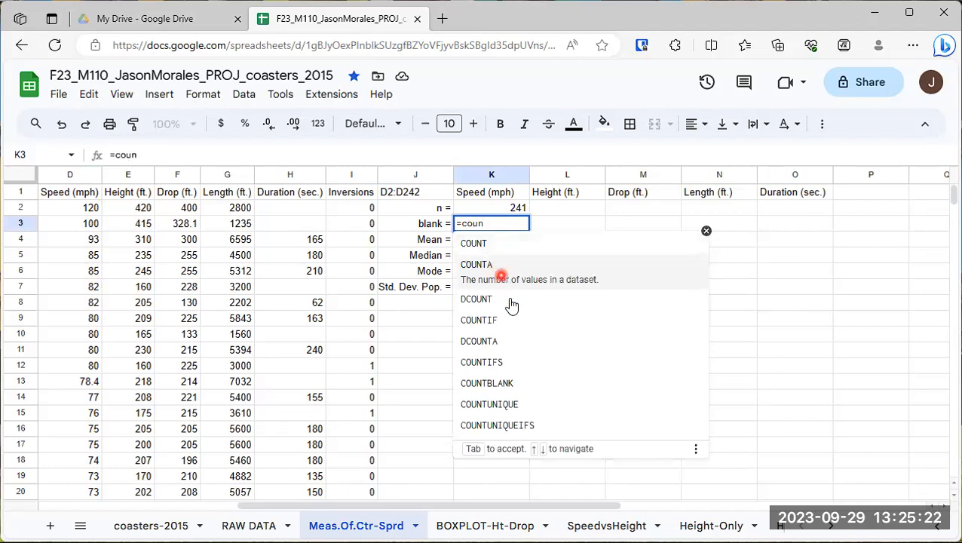
click(601, 386)
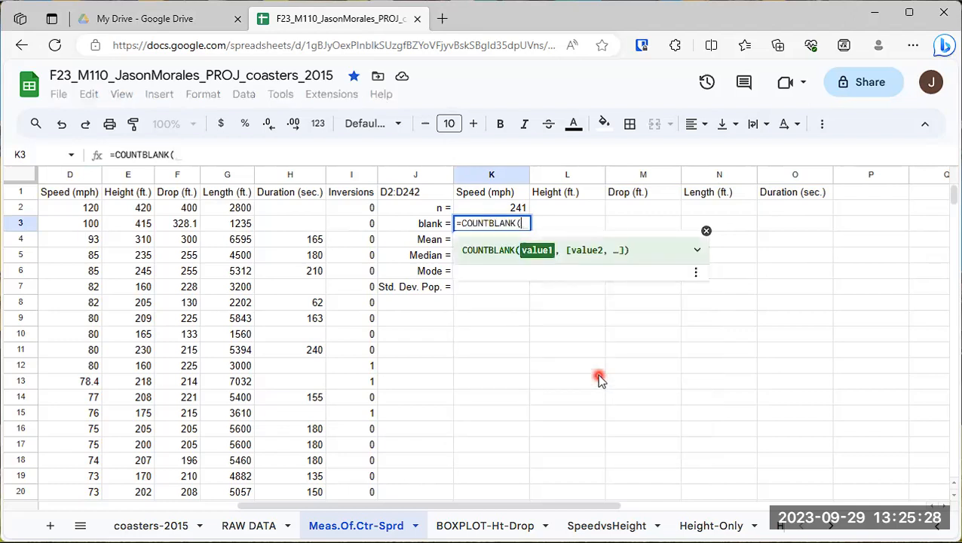
text(d2:d)
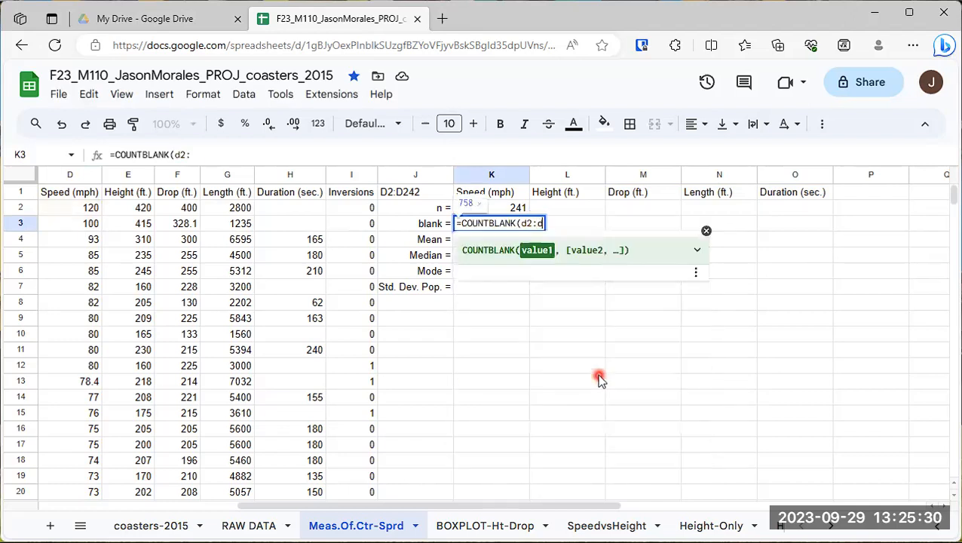
text(242))
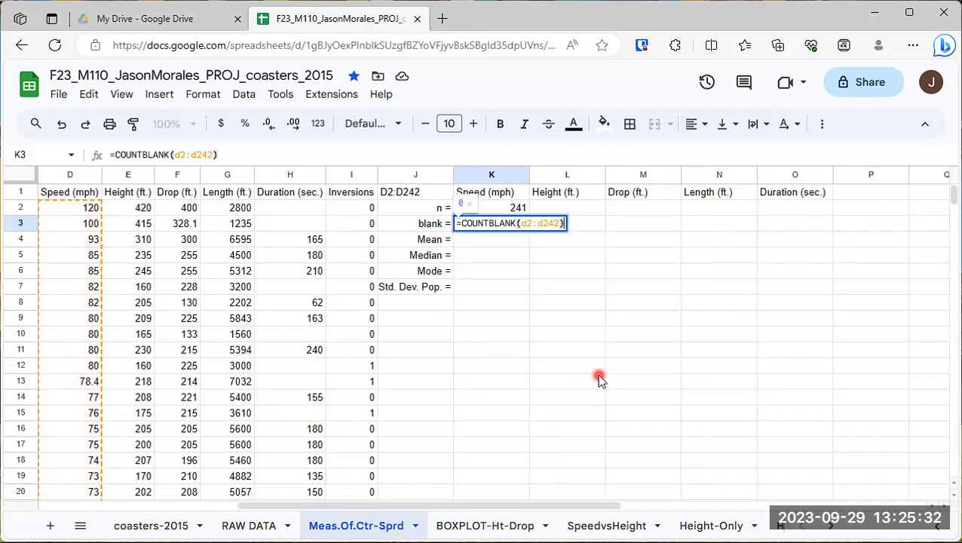
key(Return)
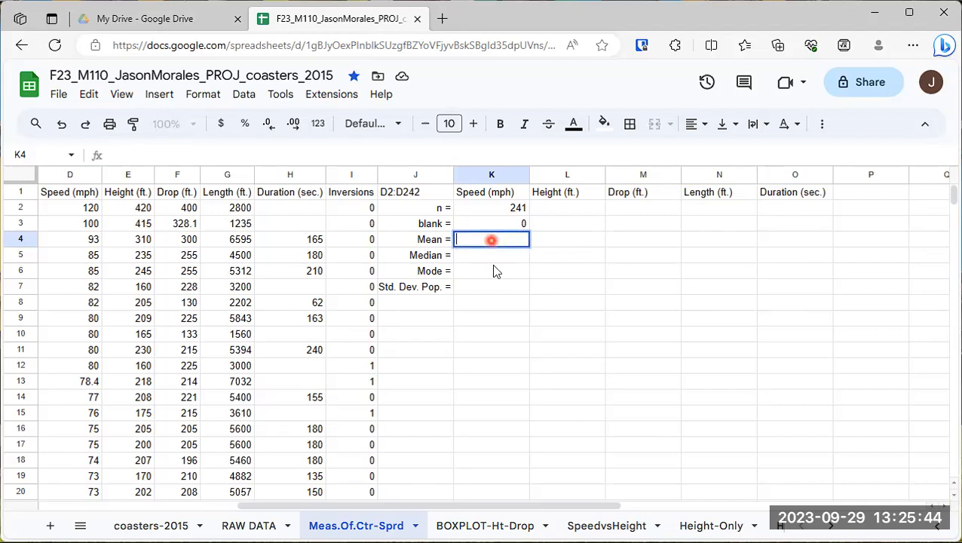
Begin a formula in K4 for the mean of the speed data
text(=)
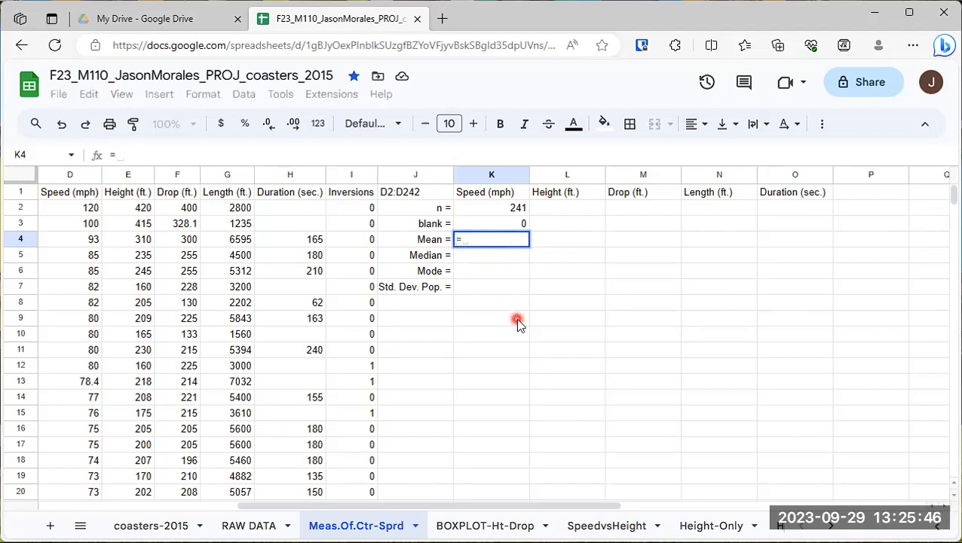
text(me)
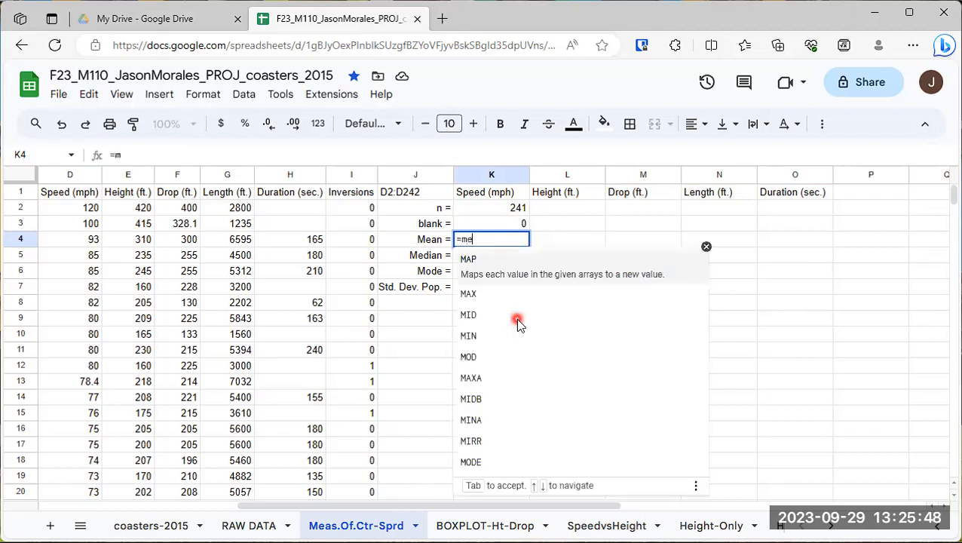
text(a)
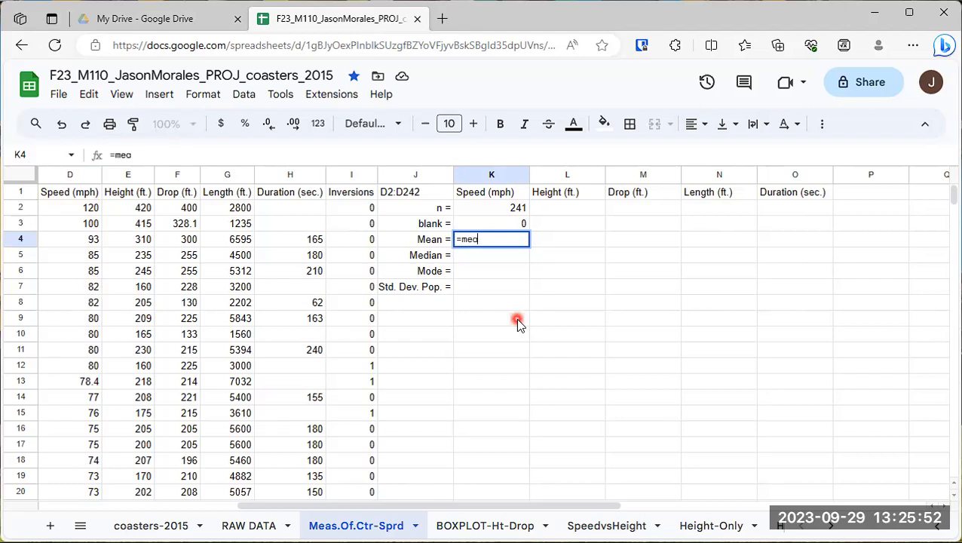
key(BackSpace)
key(BackSpace)
key(BackSpace)
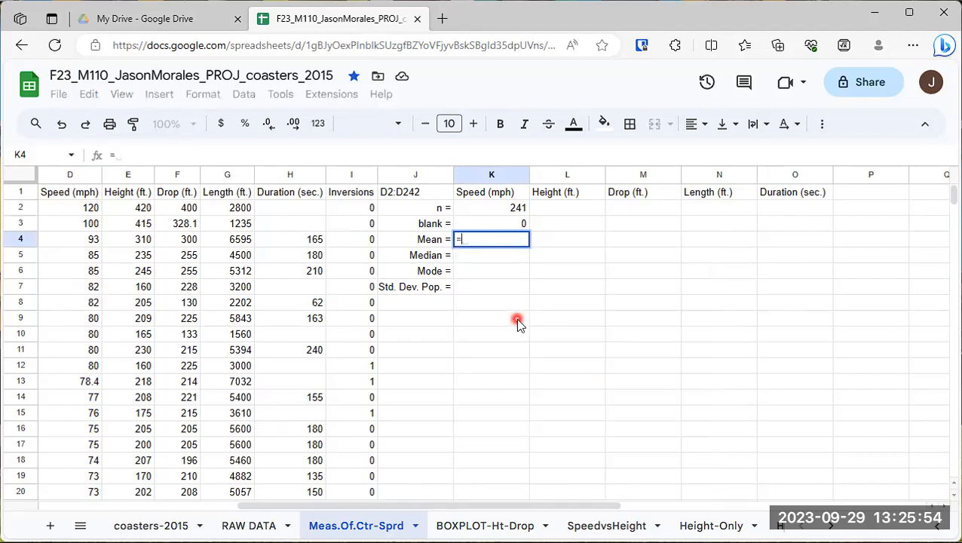
Complete the K4 formula as =AVERAGE(d2:d242) to calculate the mean speed
text(avera)
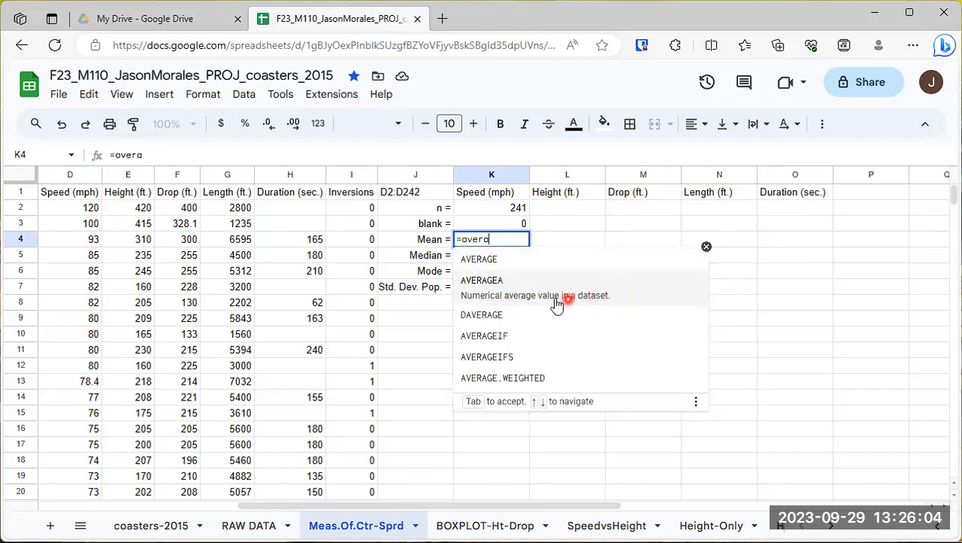
click(526, 272)
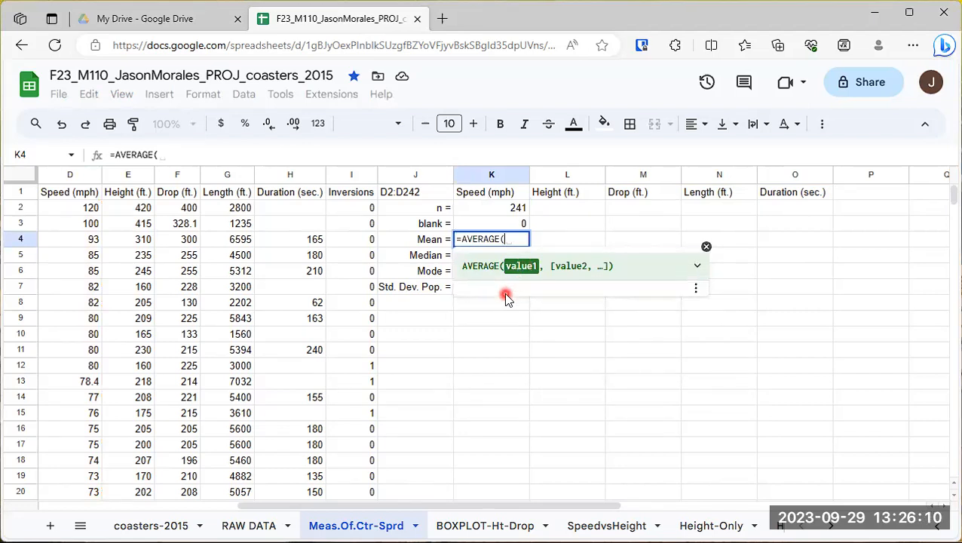
text(d)
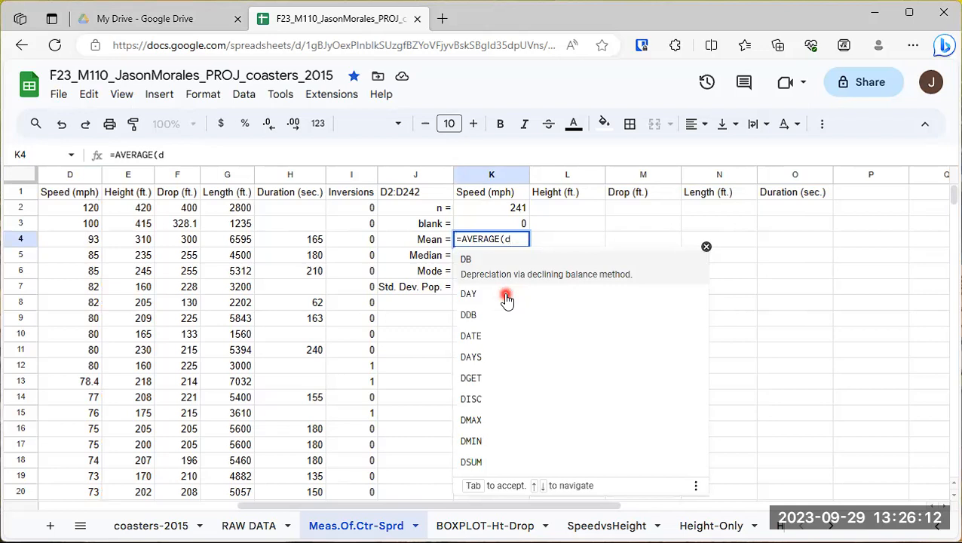
text(2:d)
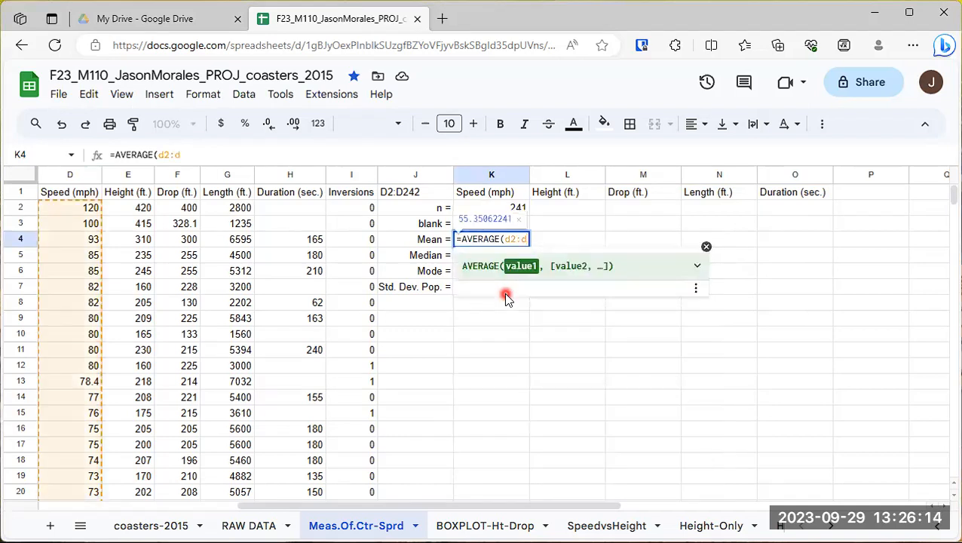
text(242))
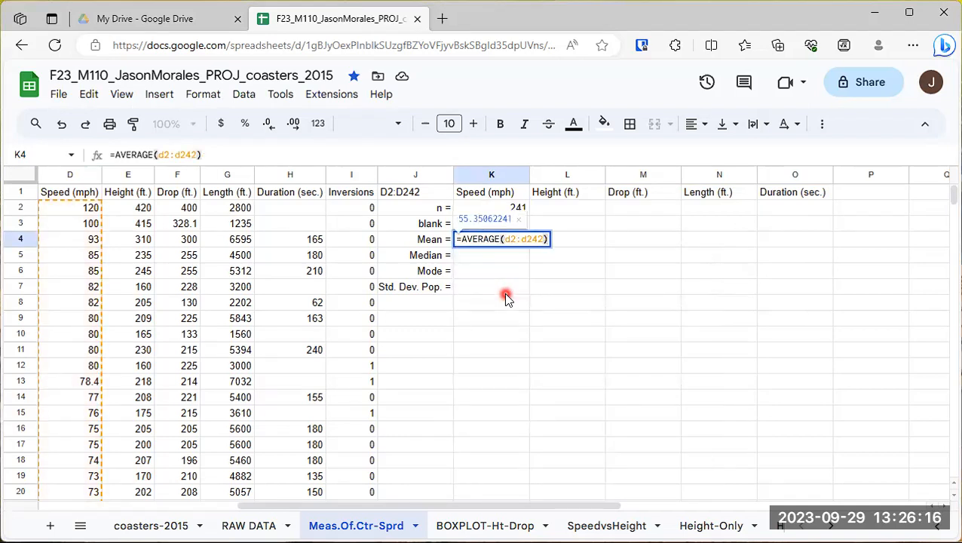
key(Return)
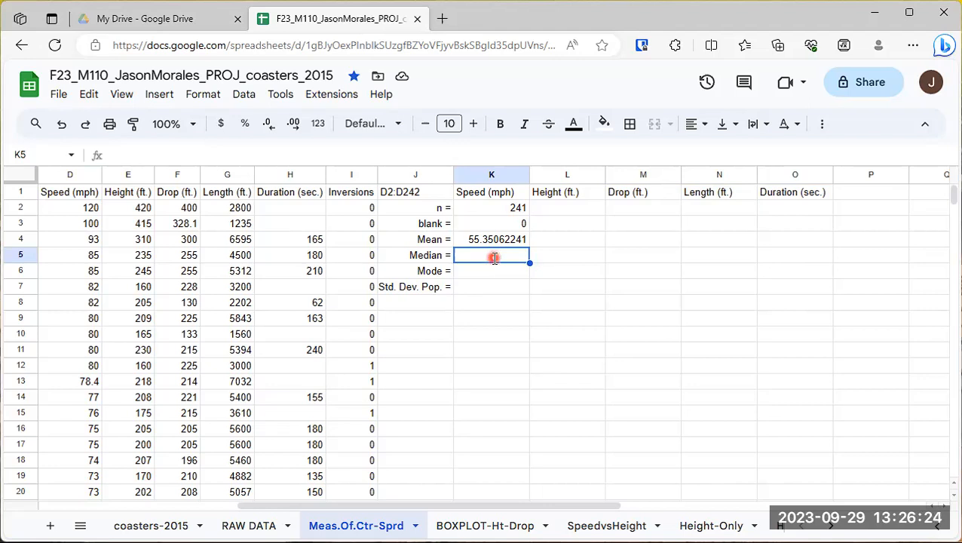
Enter =MEDIAN(d2:d242) in K5 to calculate the median speed
text(=med)
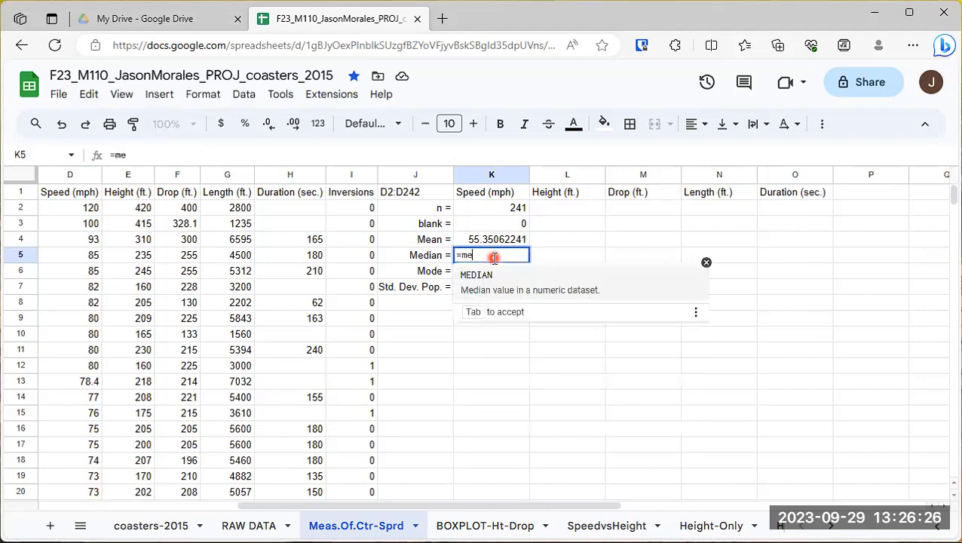
click(532, 286)
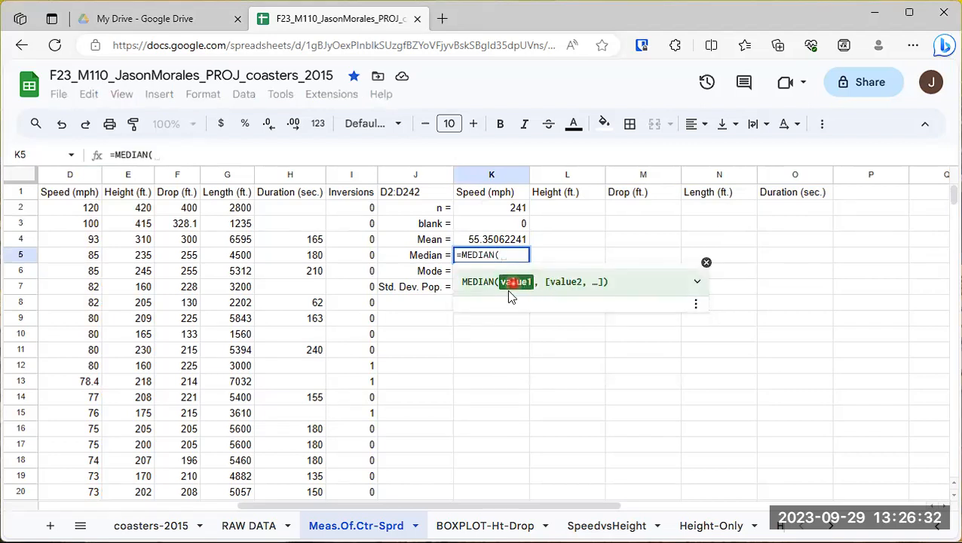
text(d)
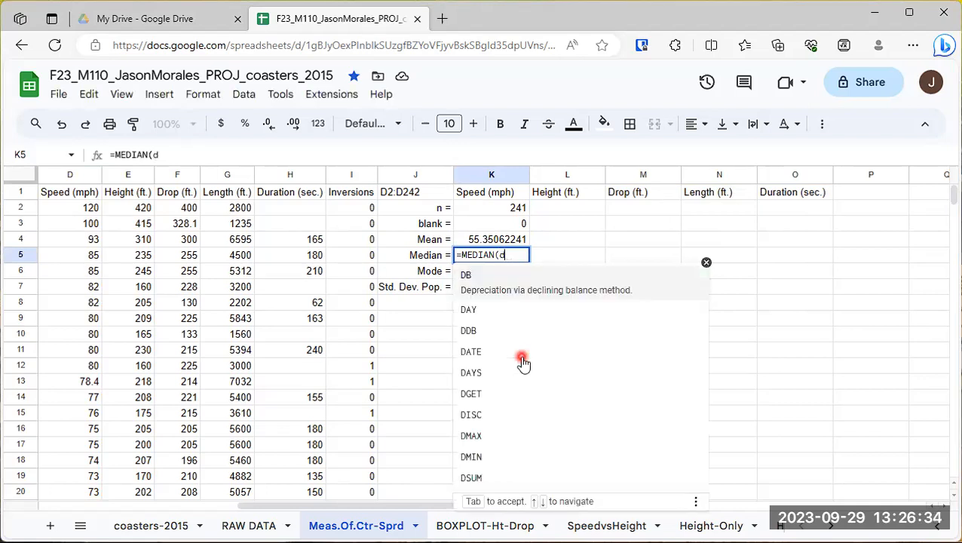
text(2:d242))
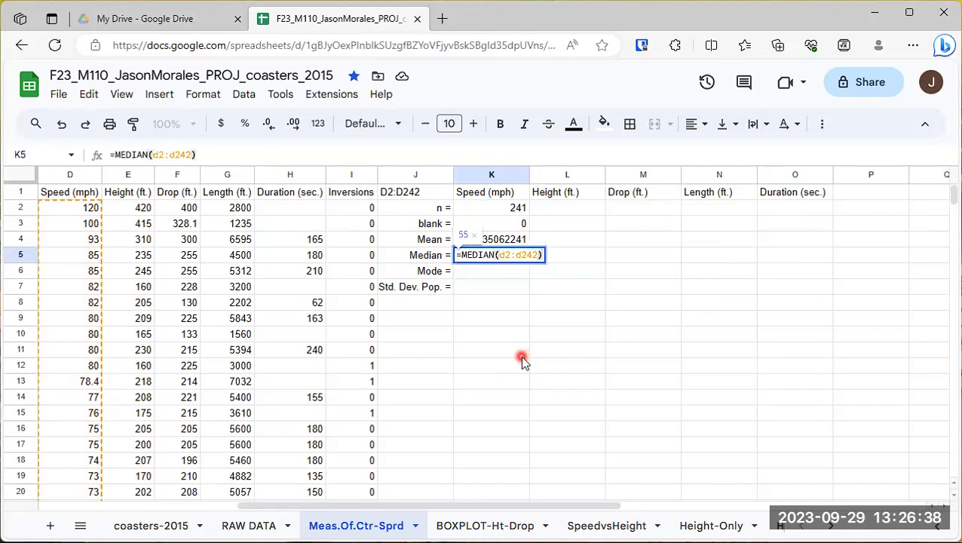
key(Return)
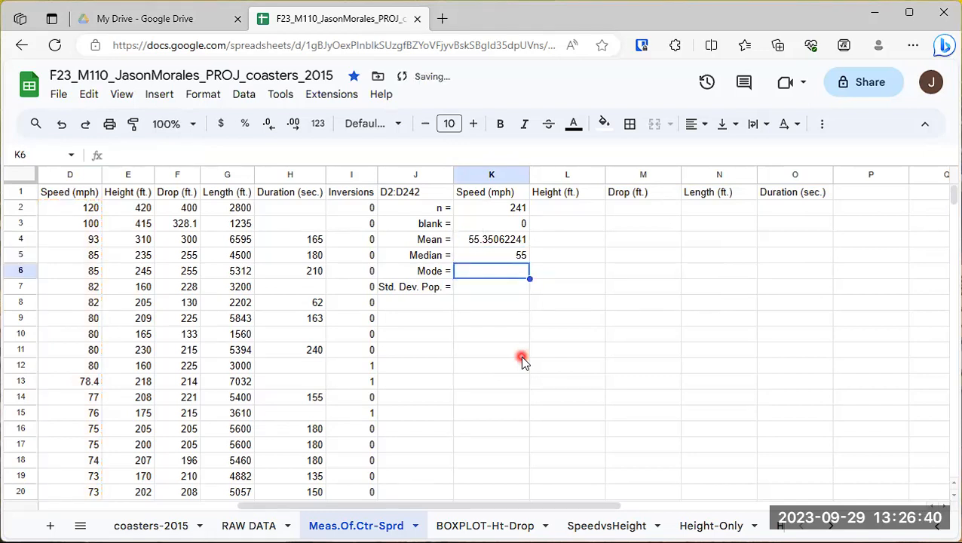
Enter =MODE(d2:d242) in K6 to find the most common speed value
text(=mode)
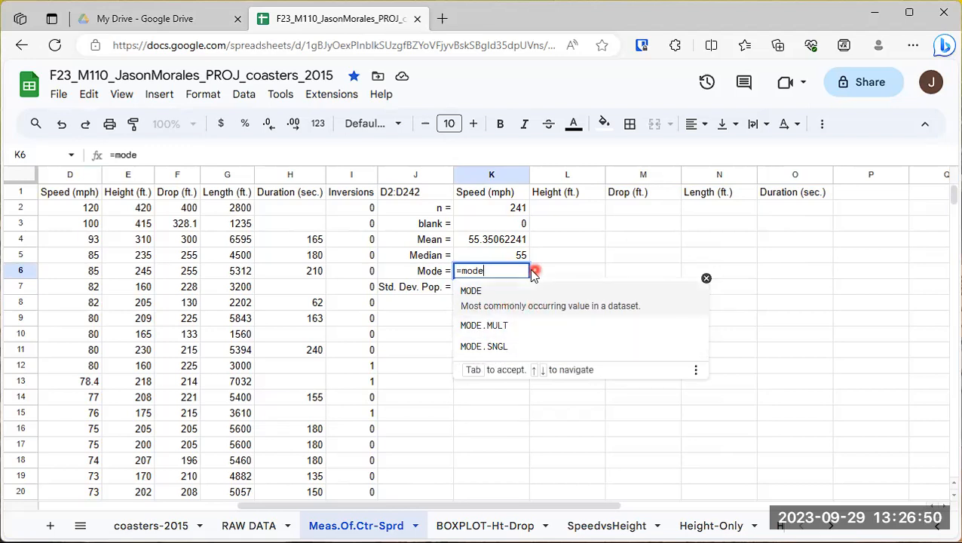
click(507, 304)
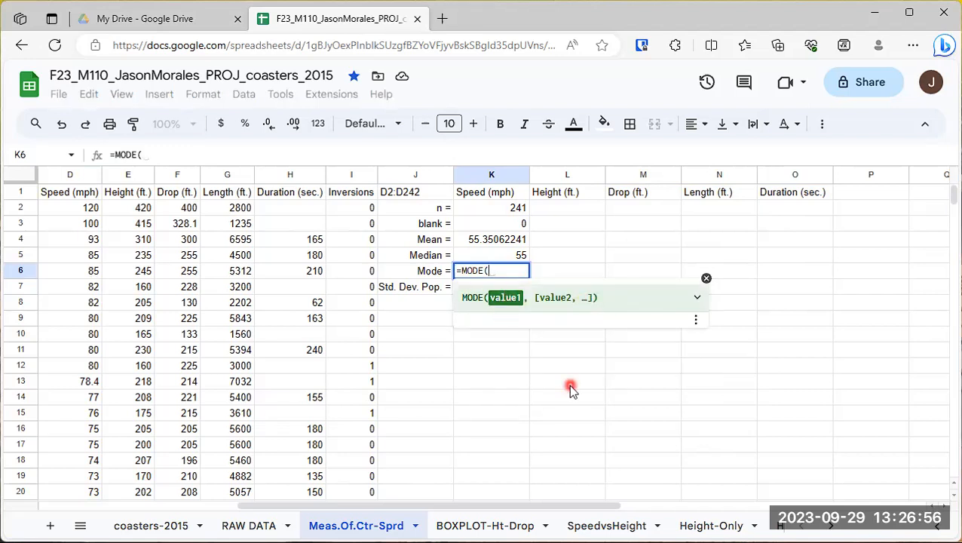
text(d2)
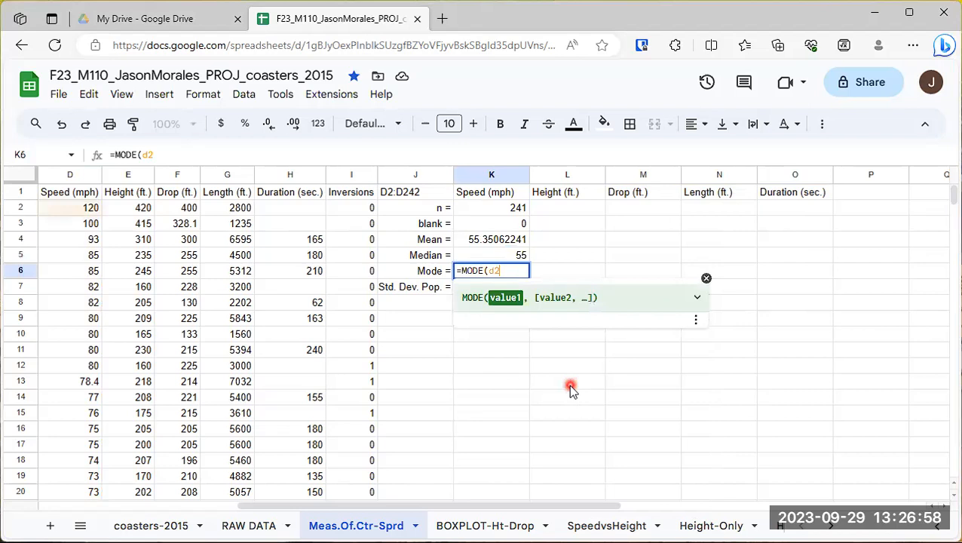
text(:d242)
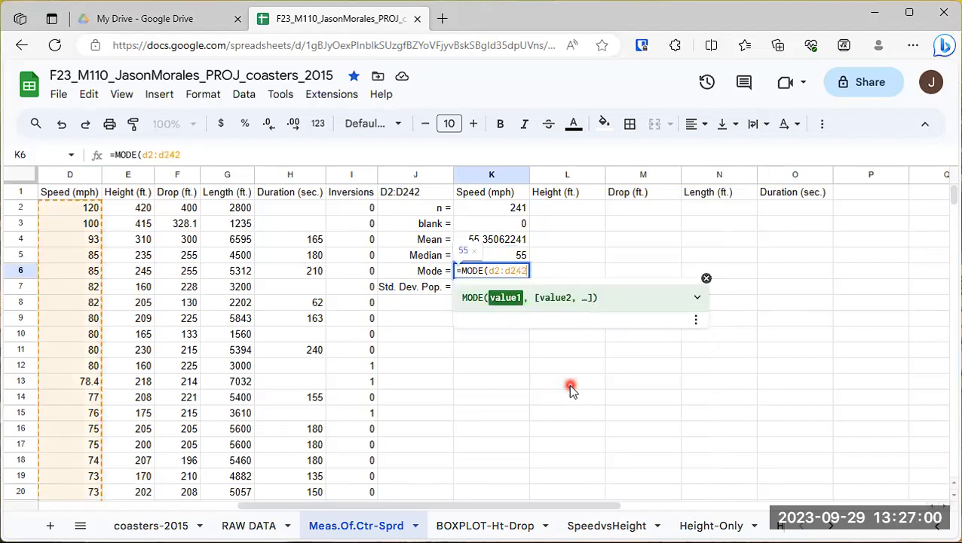
text())
key(Return)
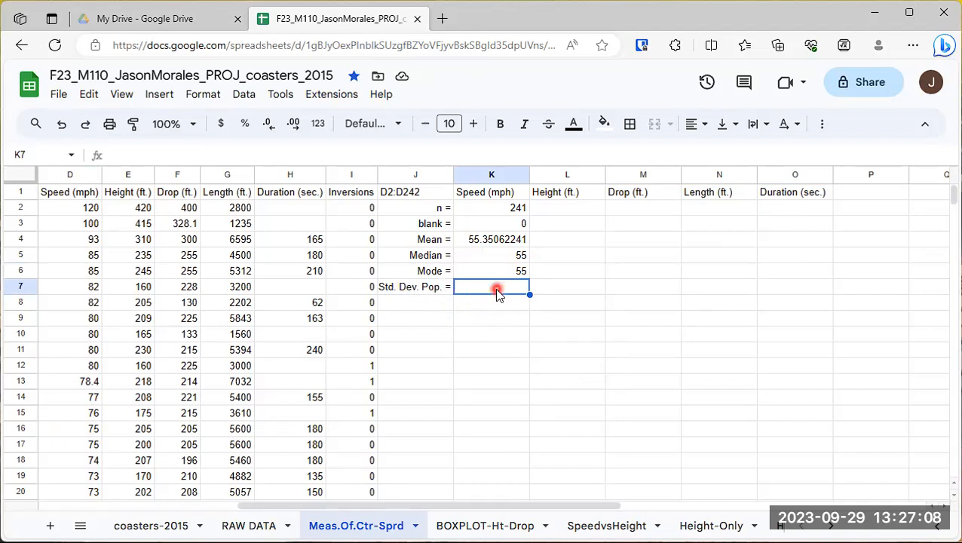
Begin the standard deviation formula in K7 with =st
text(=st)
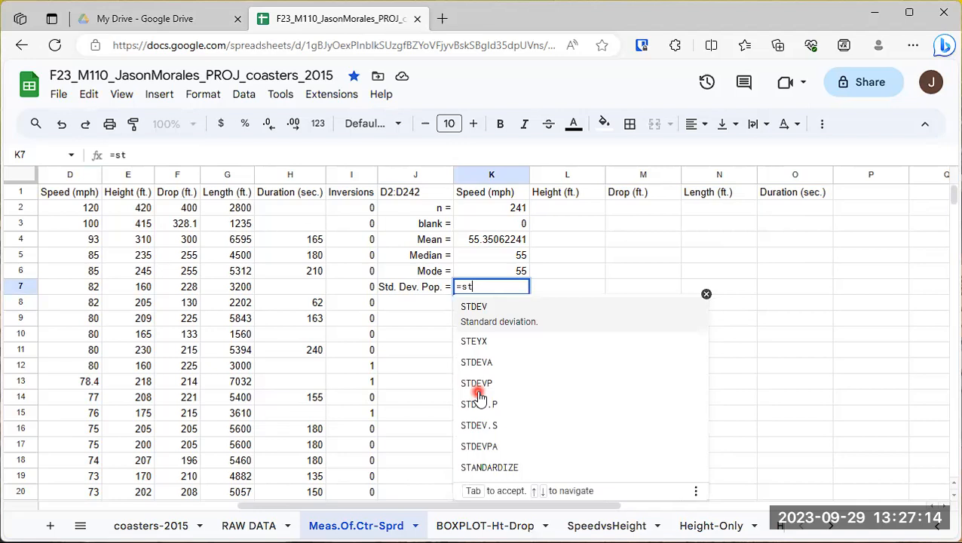
text(andar)
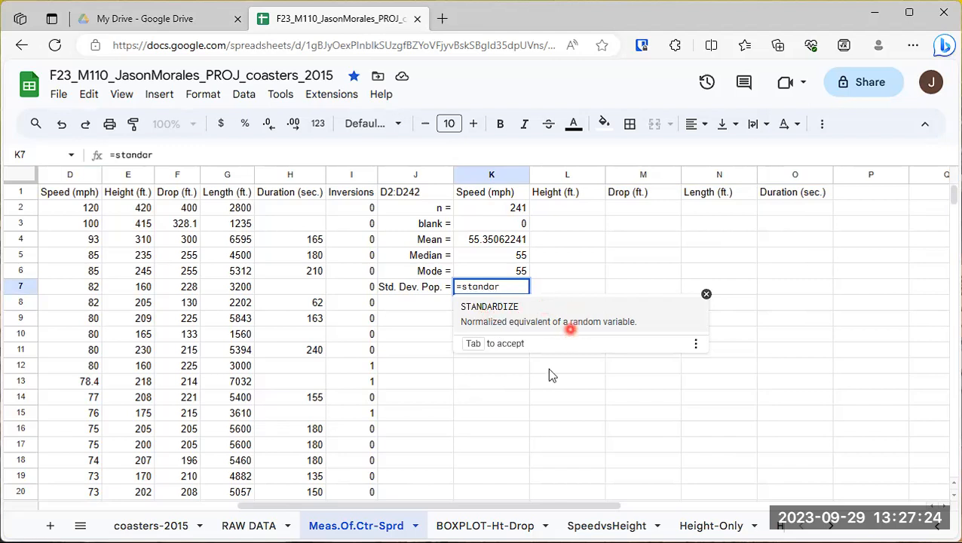
key(BackSpace)
key(BackSpace)
key(BackSpace)
key(BackSpace)
key(BackSpace)
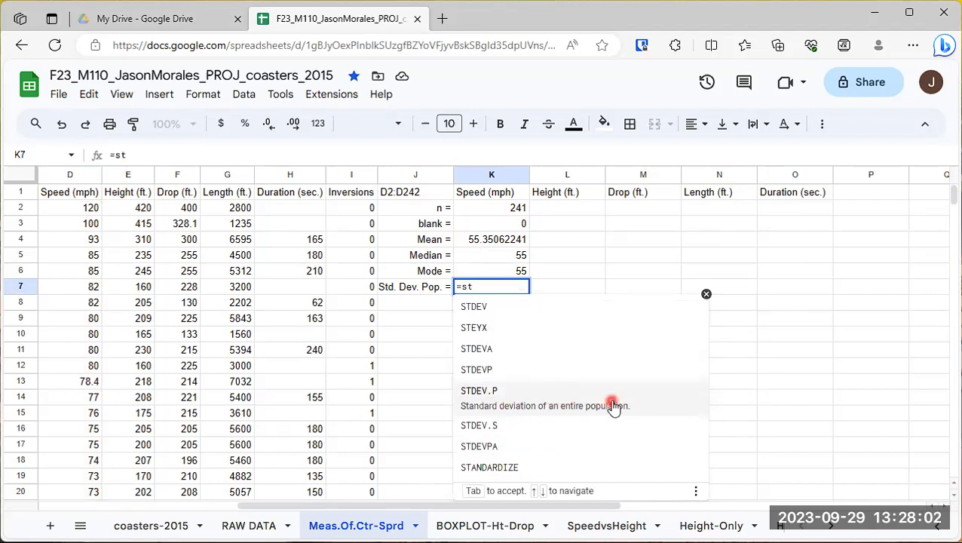
Complete the K7 formula as =STDEV.P(d2:d242) for the population standard deviation of speed
click(545, 407)
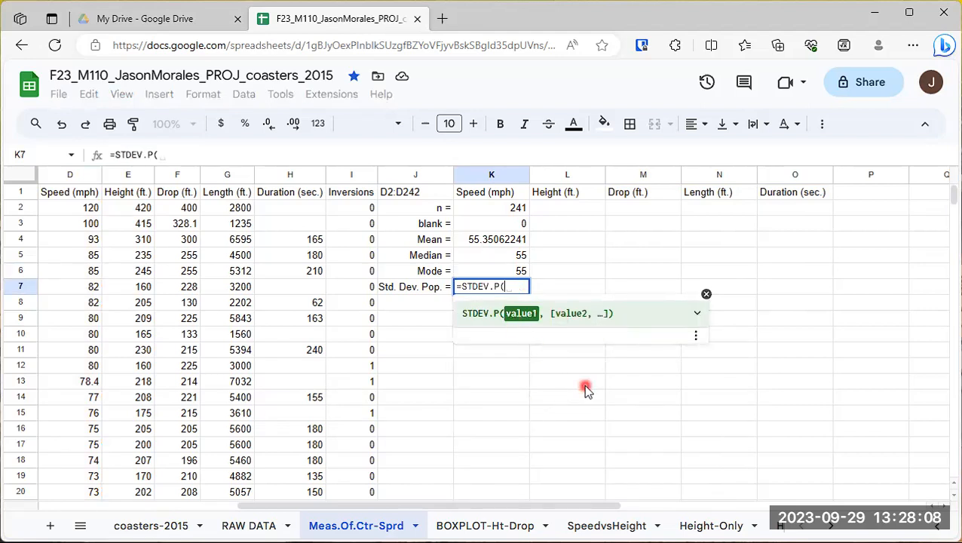
text(d2:d)
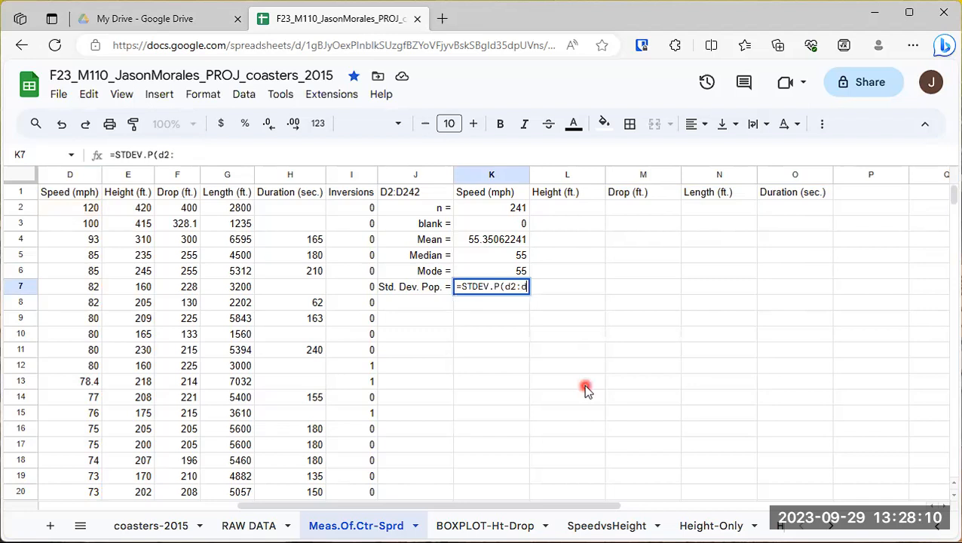
text(242))
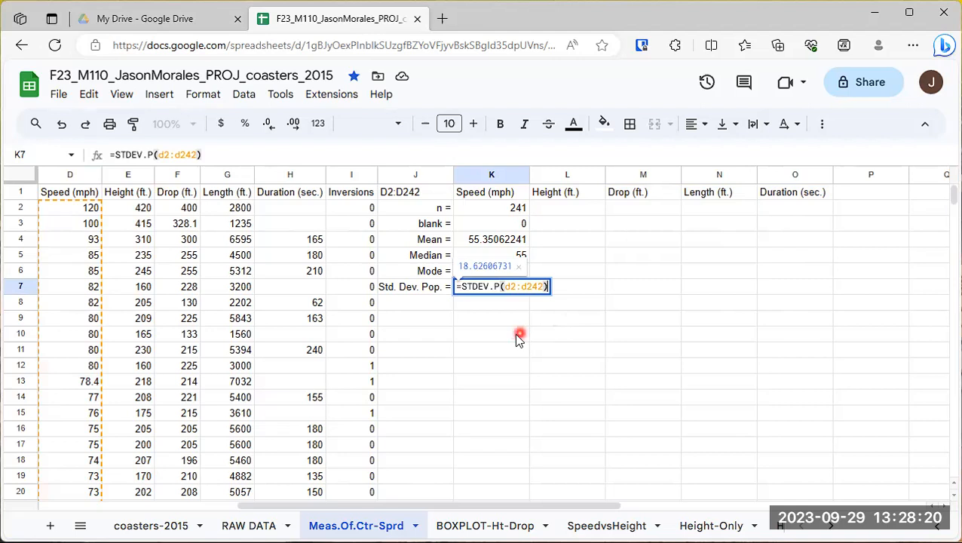
key(Return)
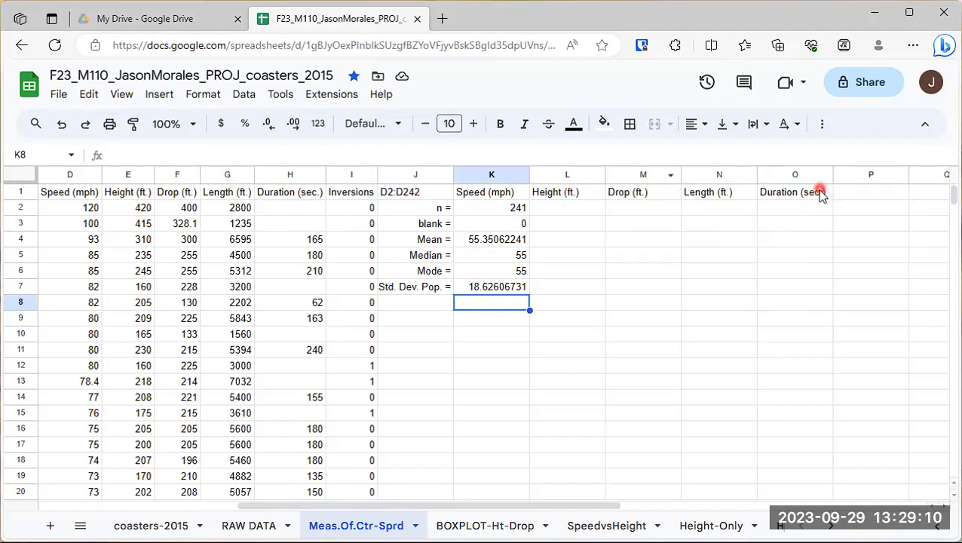
Fill the speed formulas in K2:K7 across through column O to cover height, drop, length and duration
click(508, 211)
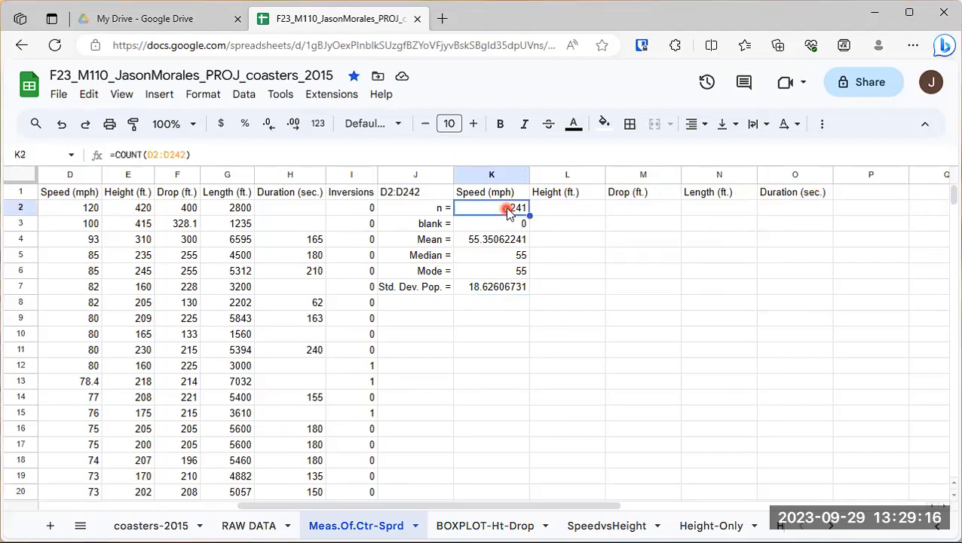
drag(510, 225, 502, 289)
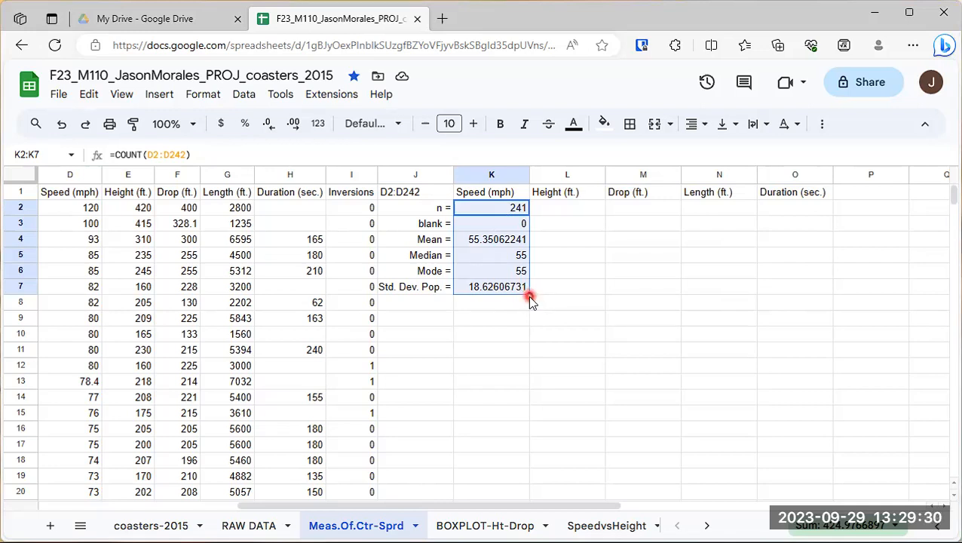
drag(530, 294, 827, 288)
drag(750, 288, 830, 294)
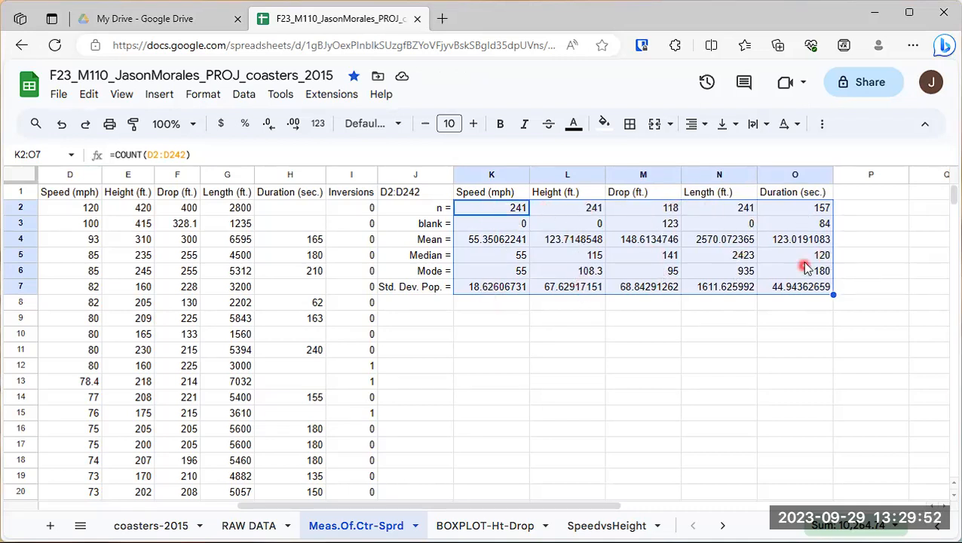
Check which data column each COUNT formula in K2 through O2 refers to
click(499, 214)
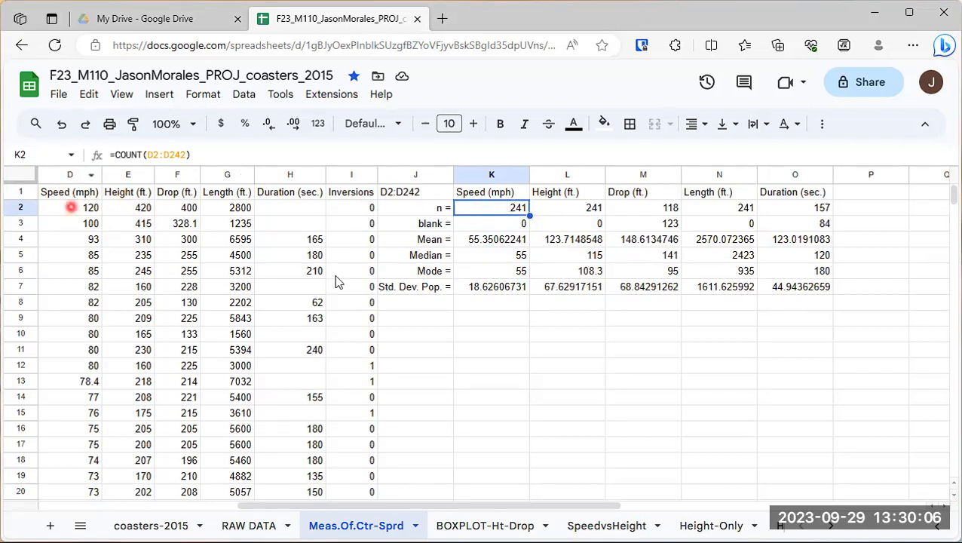
click(575, 212)
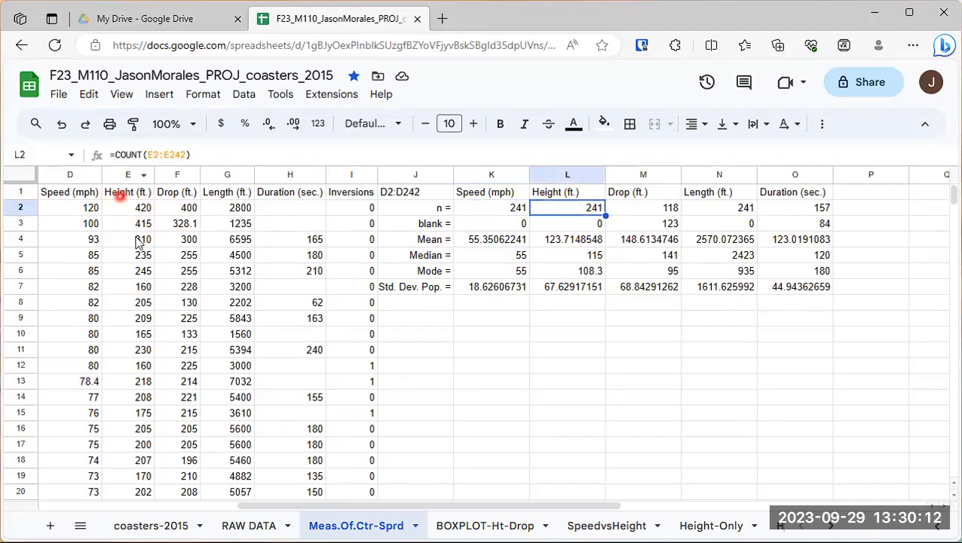
click(653, 208)
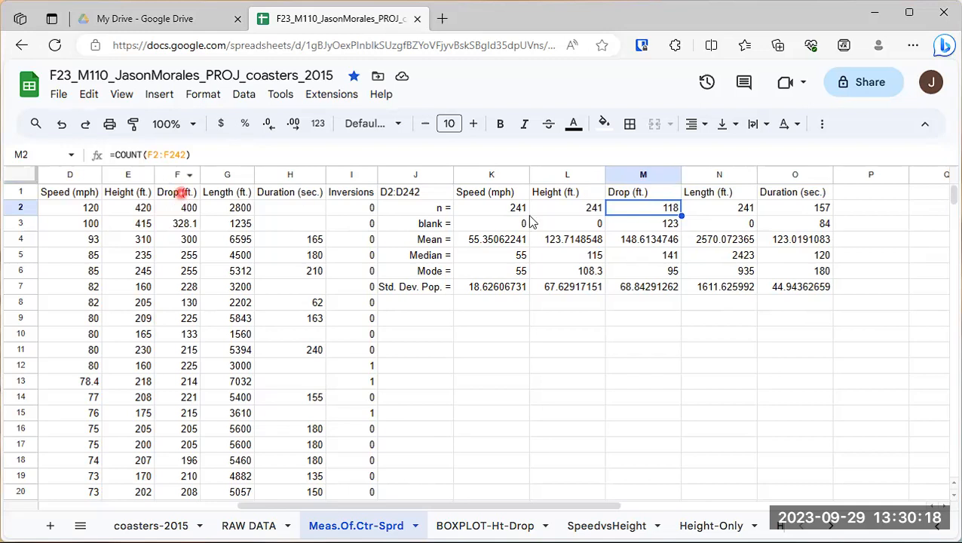
click(740, 208)
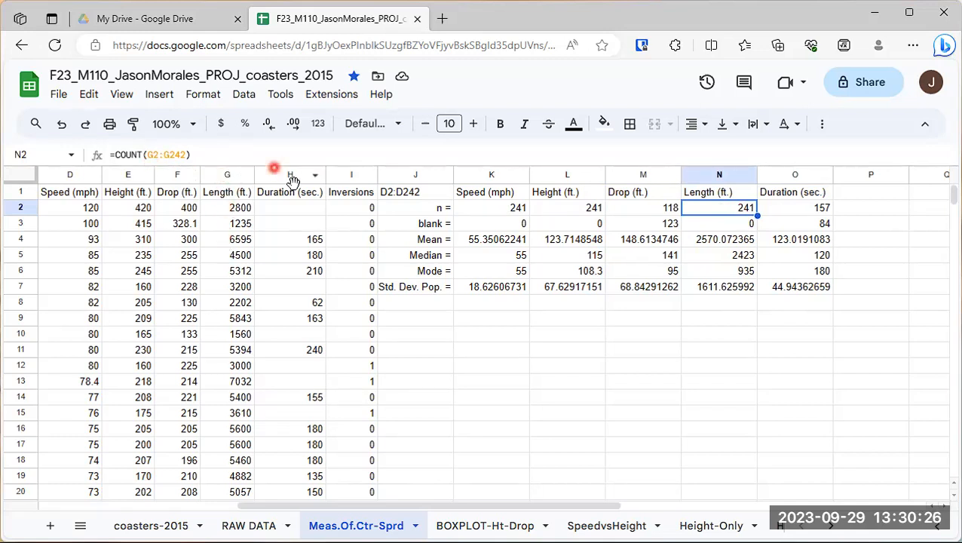
click(807, 211)
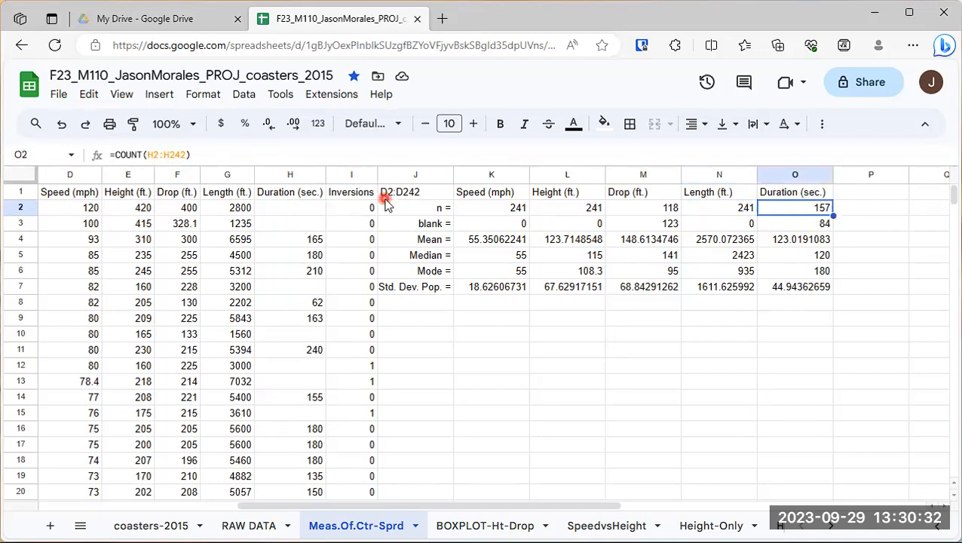
drag(491, 208, 802, 322)
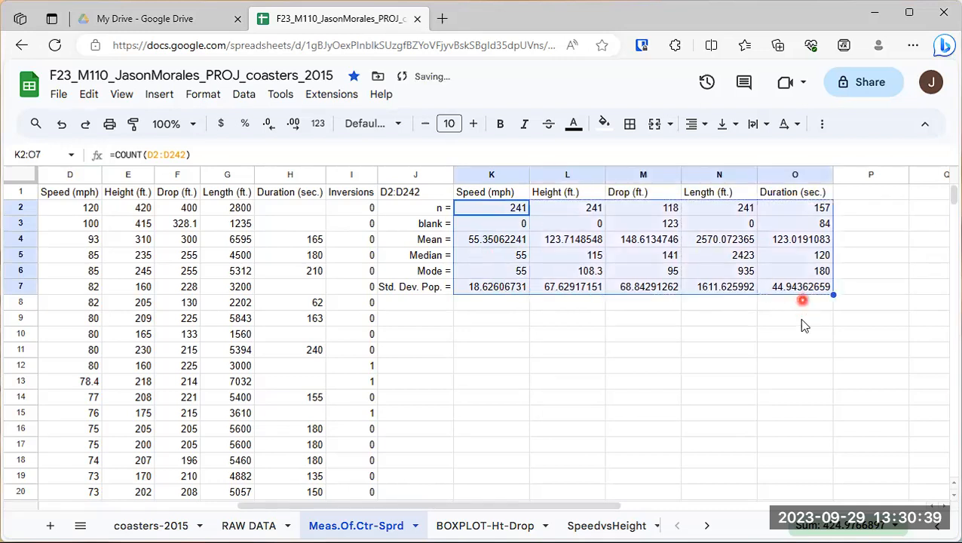
click(687, 321)
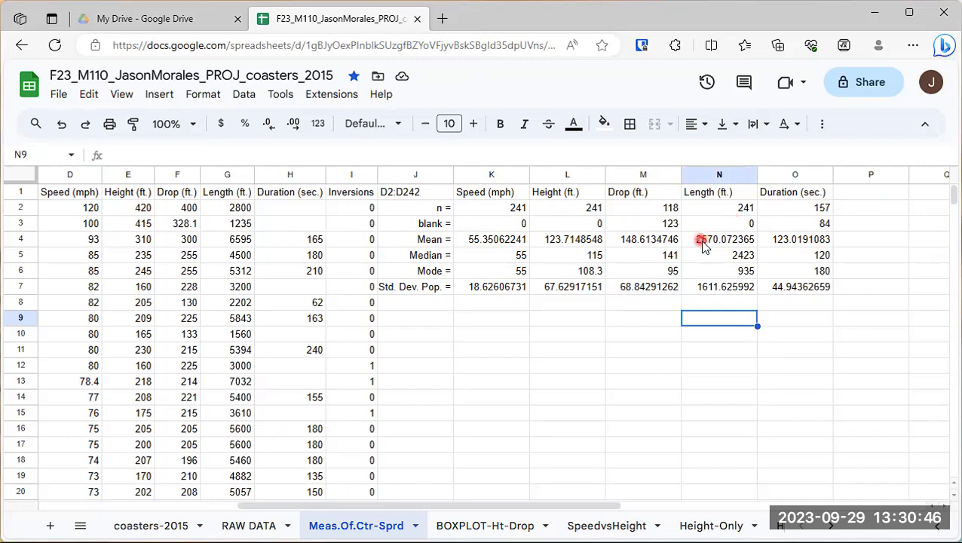
click(555, 319)
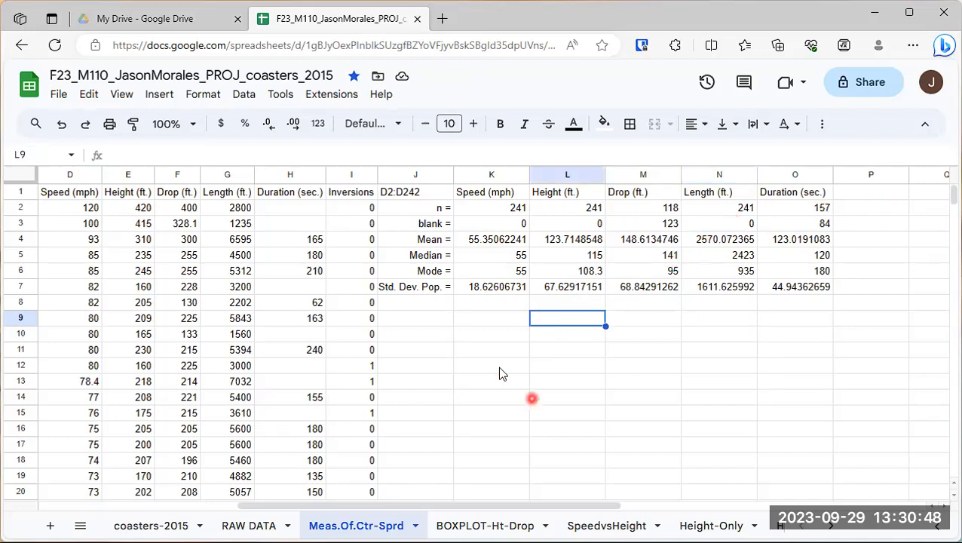
click(488, 307)
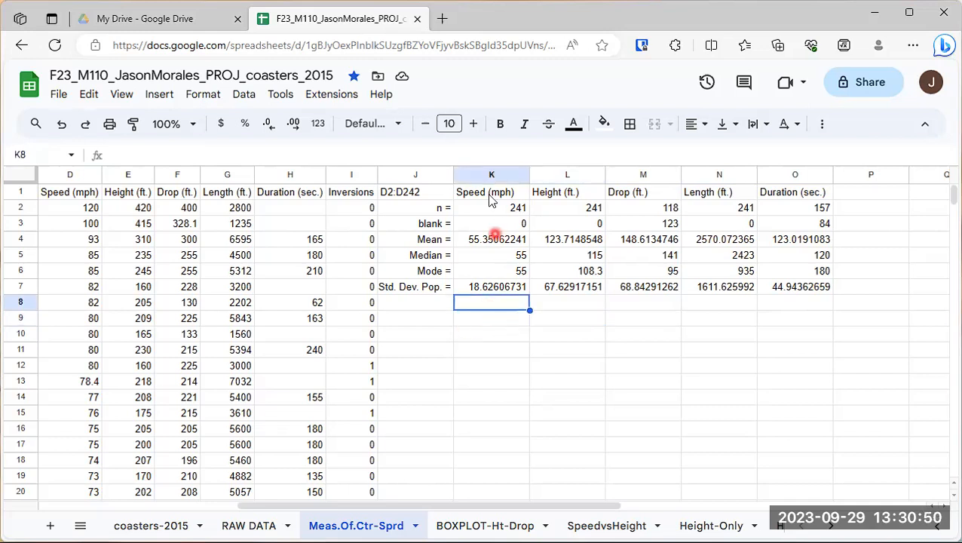